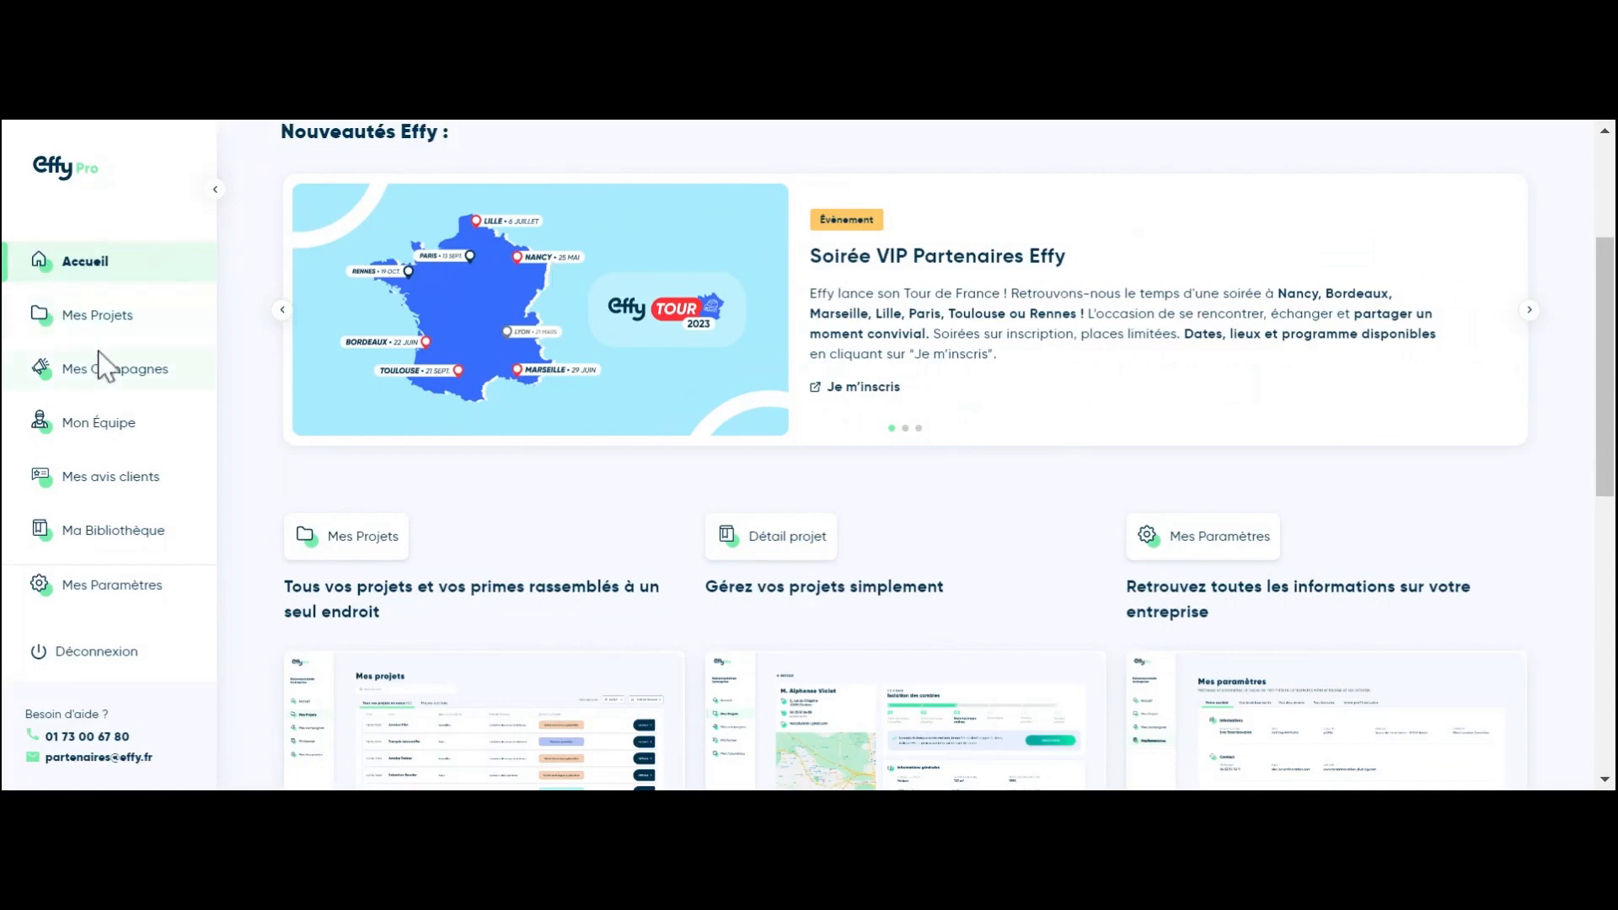
Step: Open the Mes projets list showing the ongoing projects
click(130, 336)
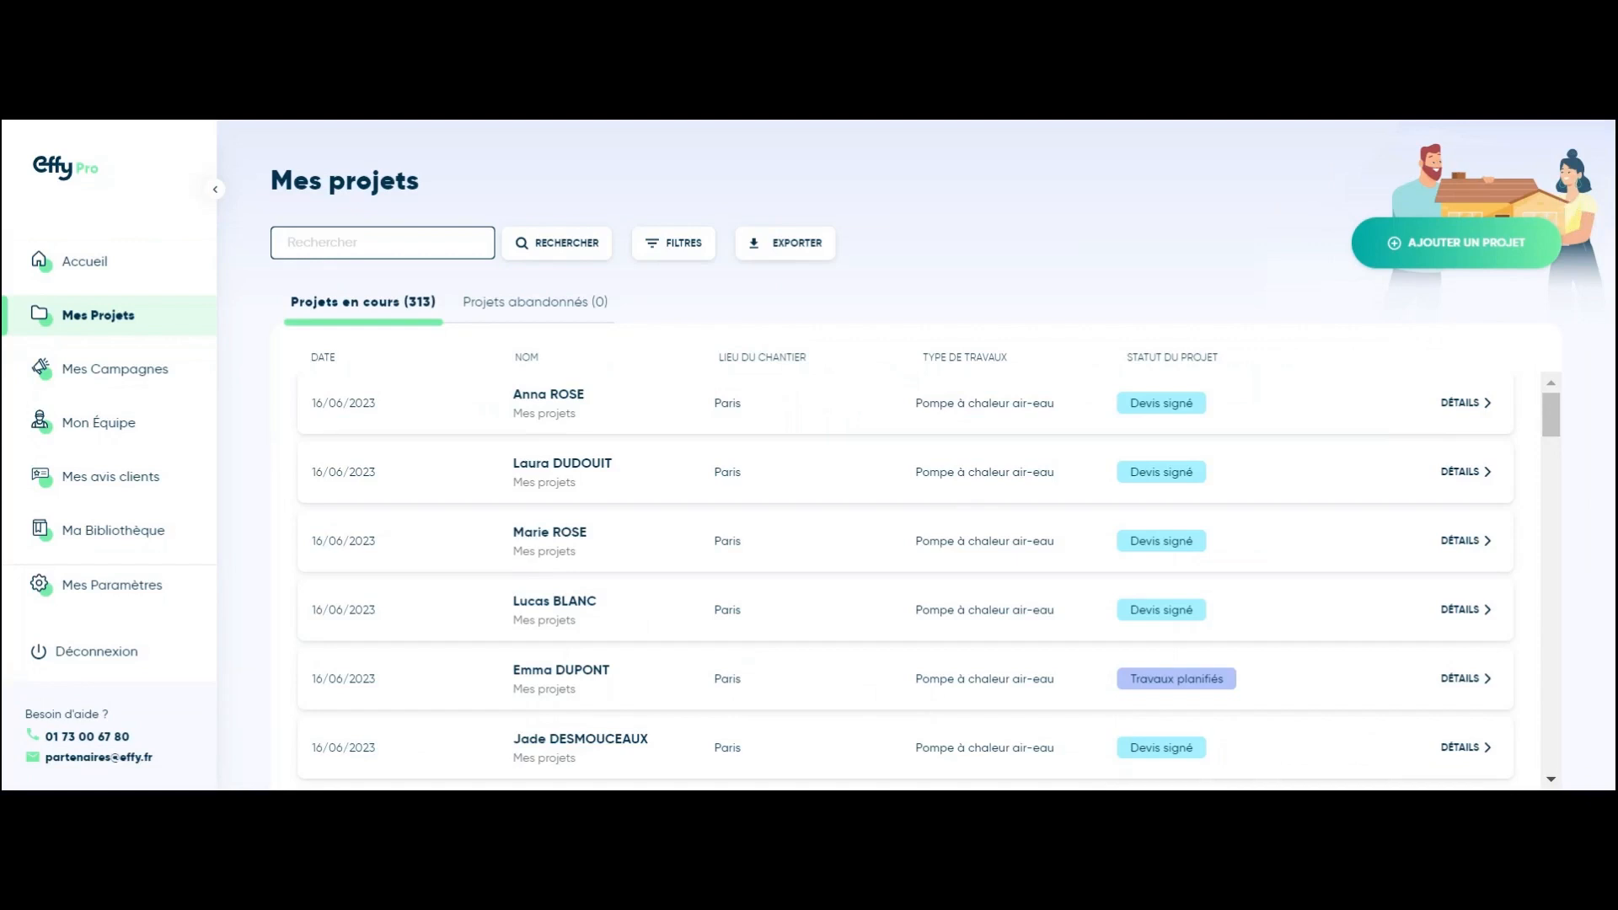
Step: Add a new project for a house with Pompe à chaleur air/eau works
click(1517, 261)
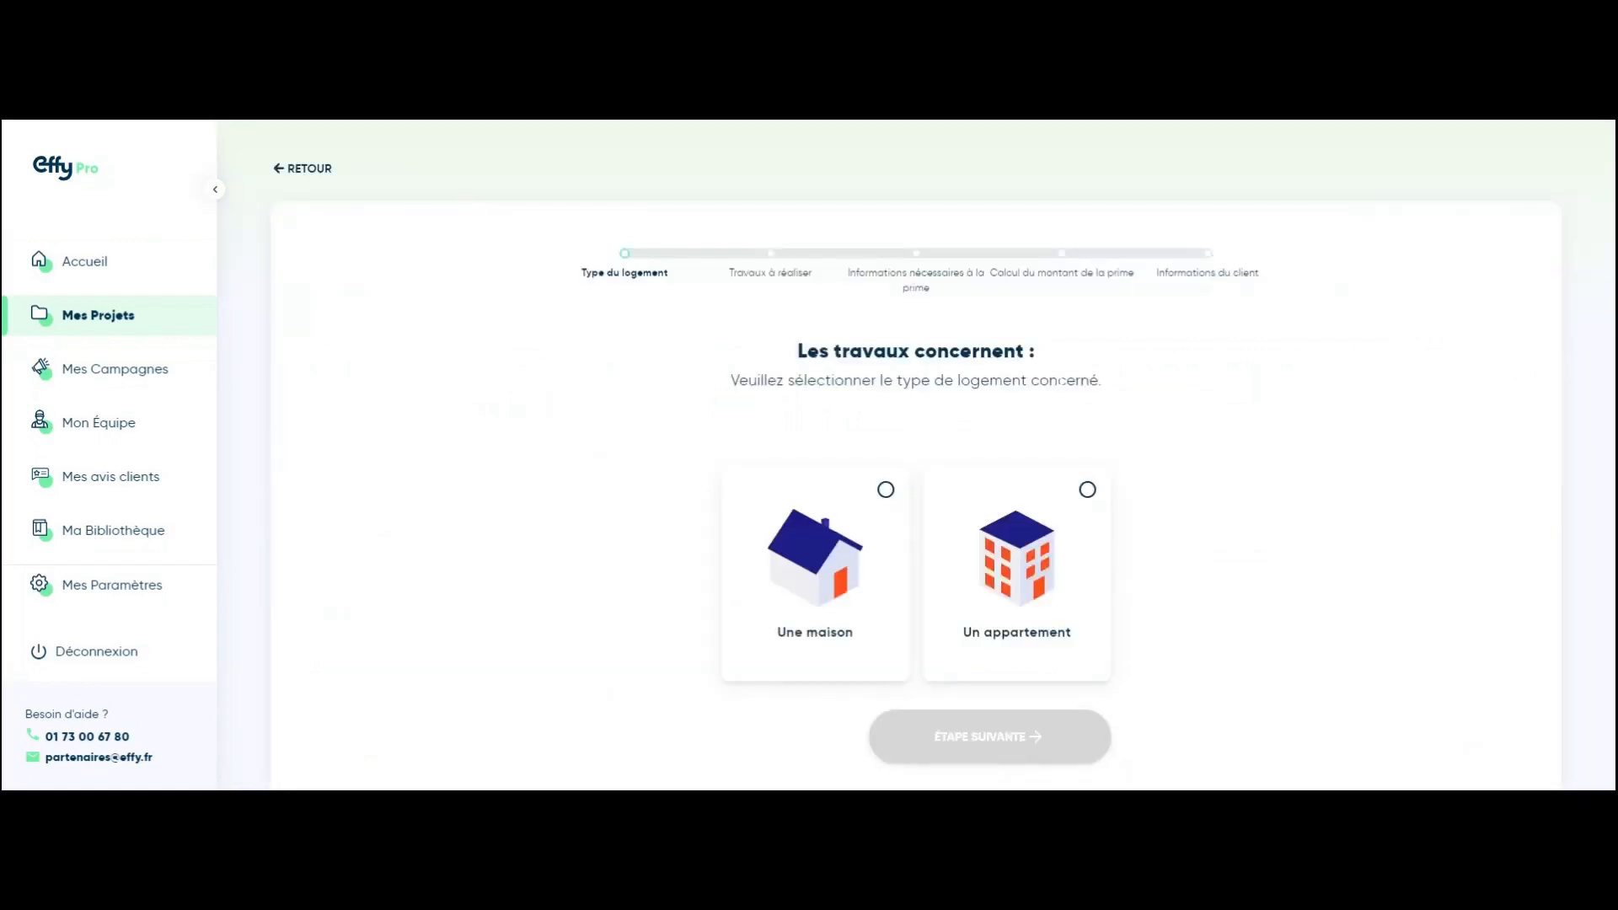
click(875, 630)
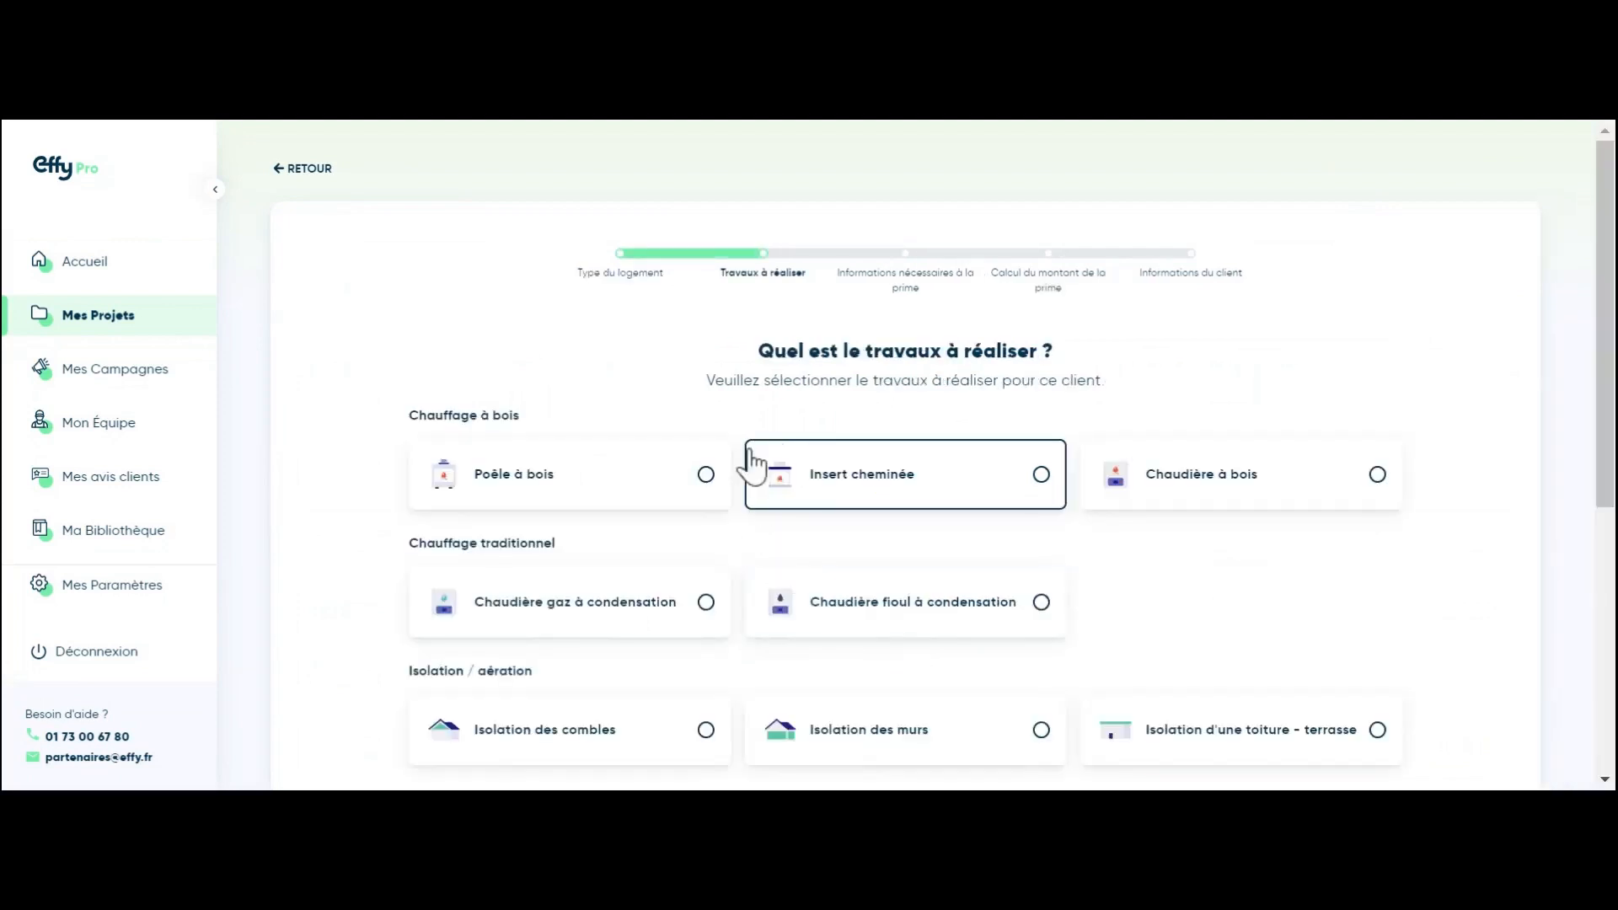
scroll(691, 472, down, 3)
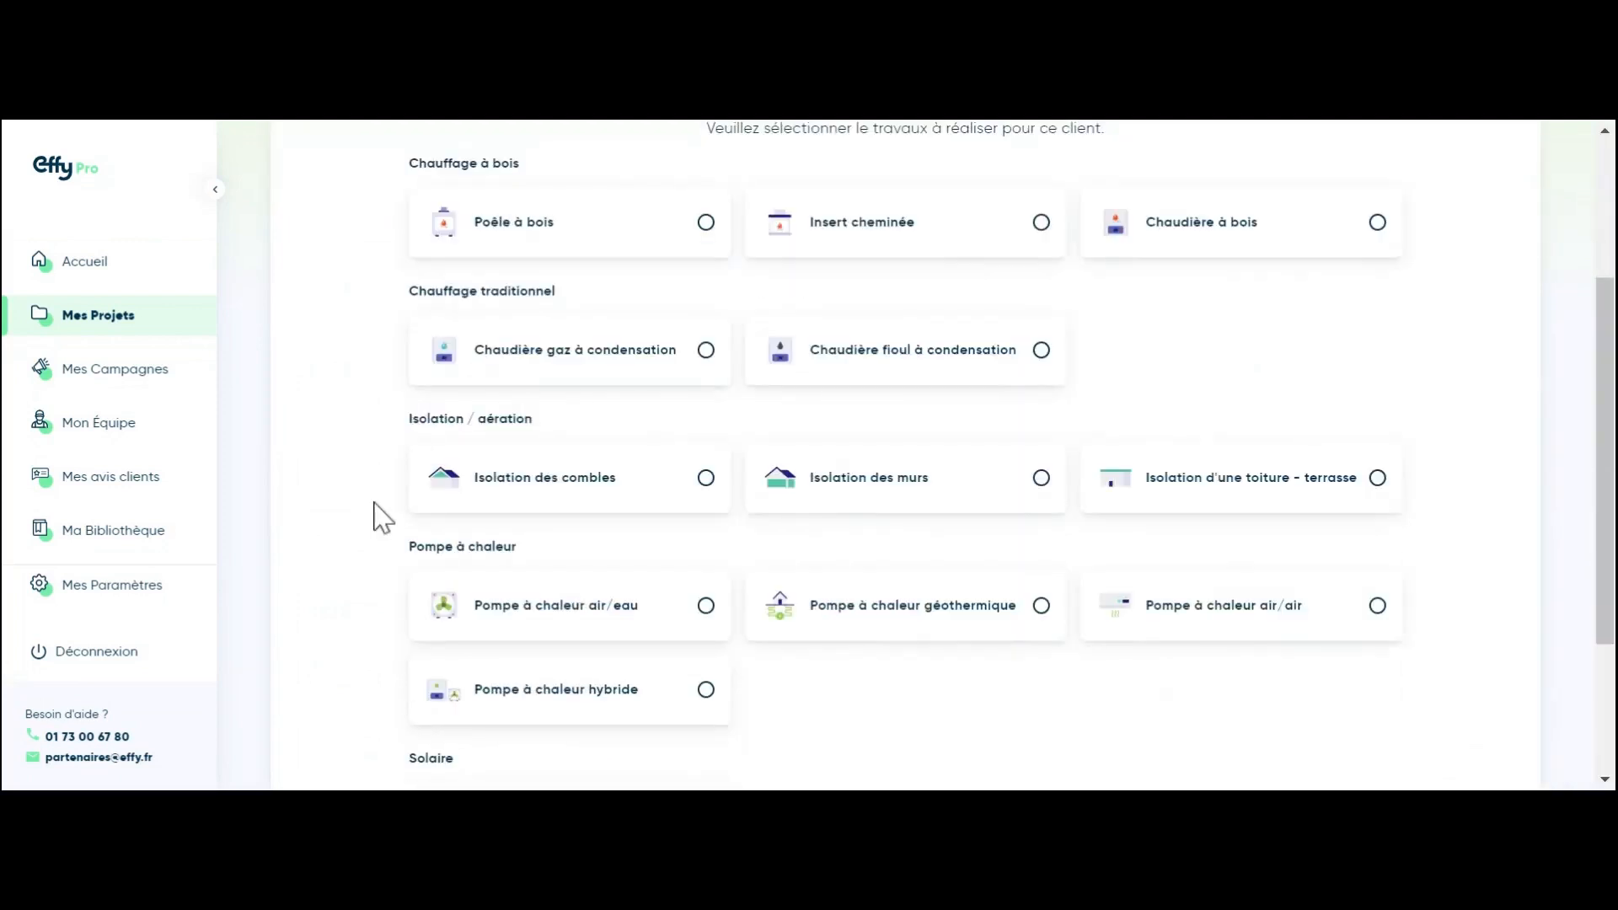
click(605, 636)
Step: Enter 120 m² living area, 100 m² heated area and efficiency 111, then continue
click(798, 477)
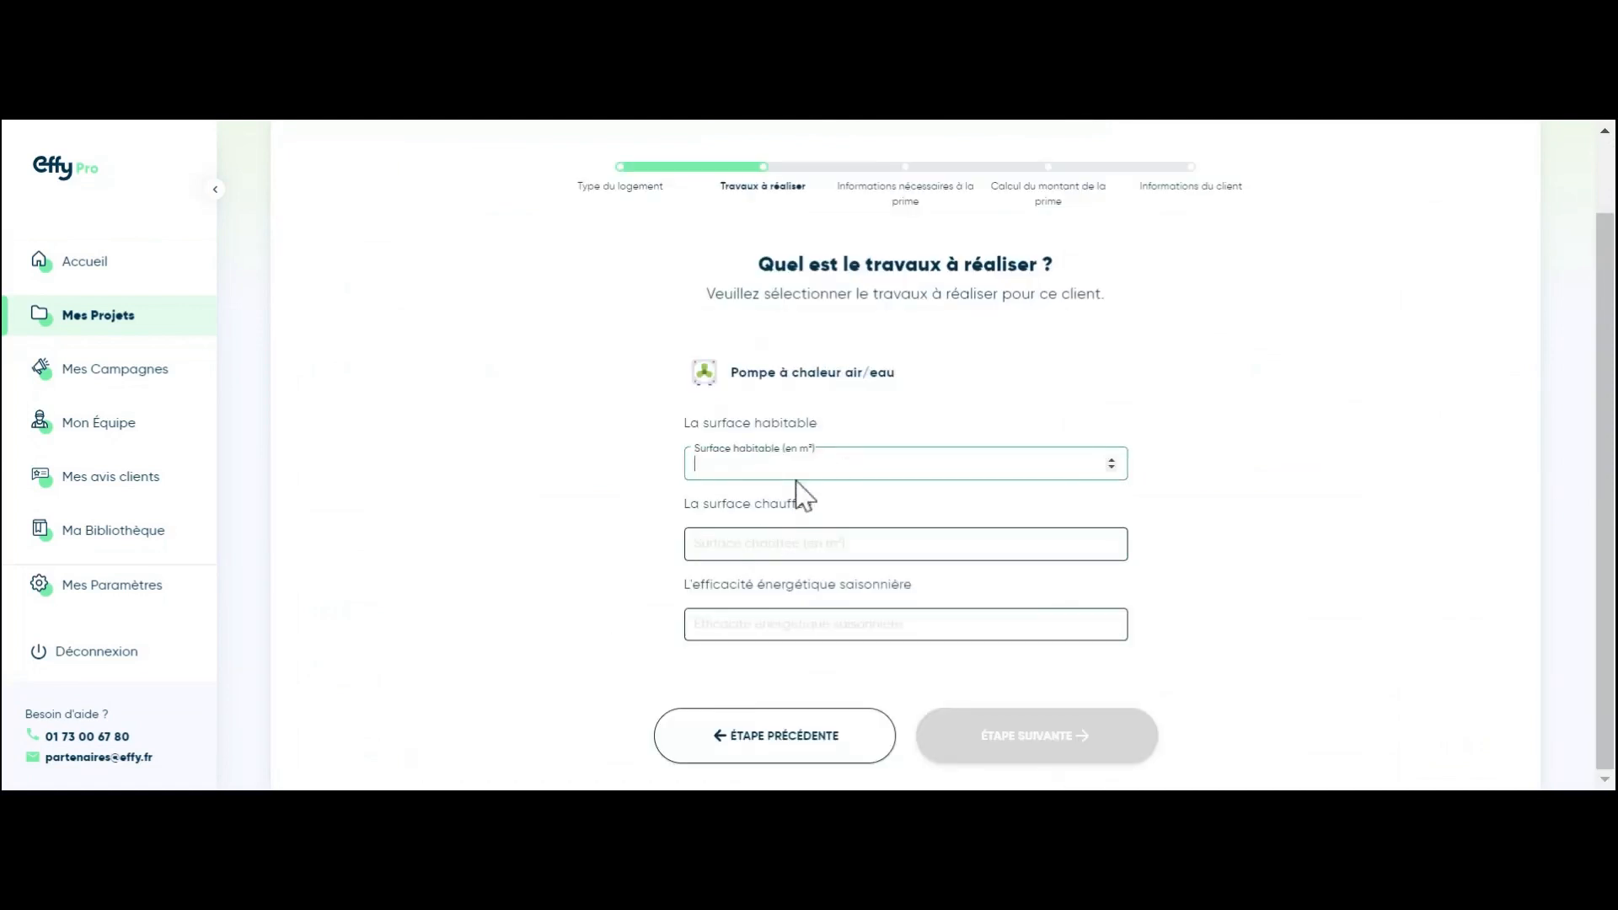
text(120)
click(814, 546)
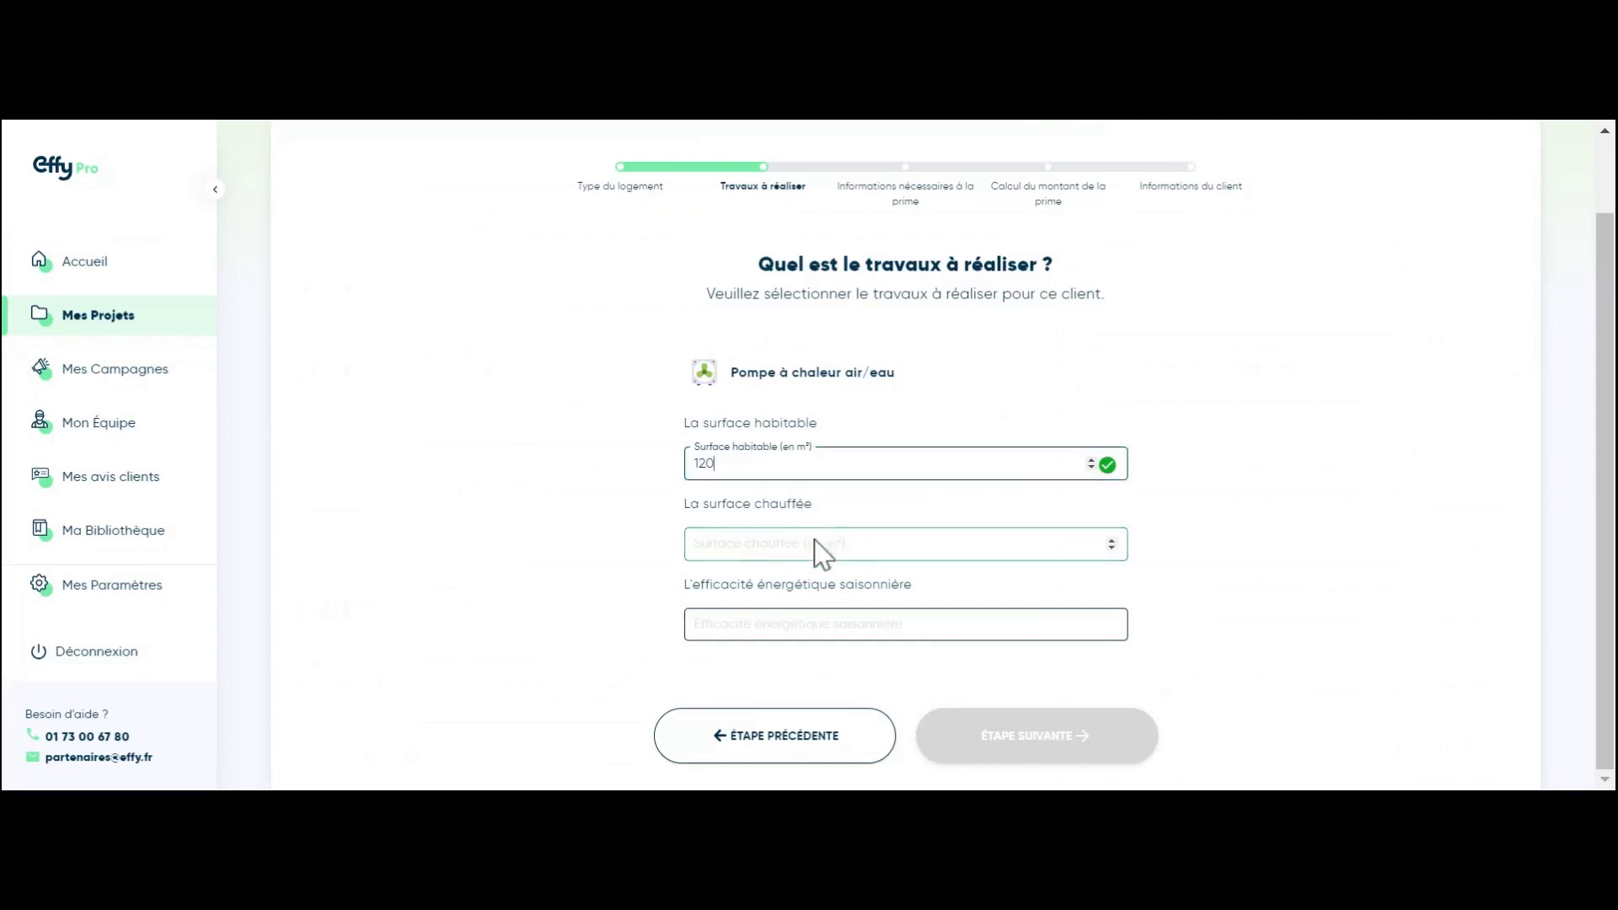
text(100)
click(814, 630)
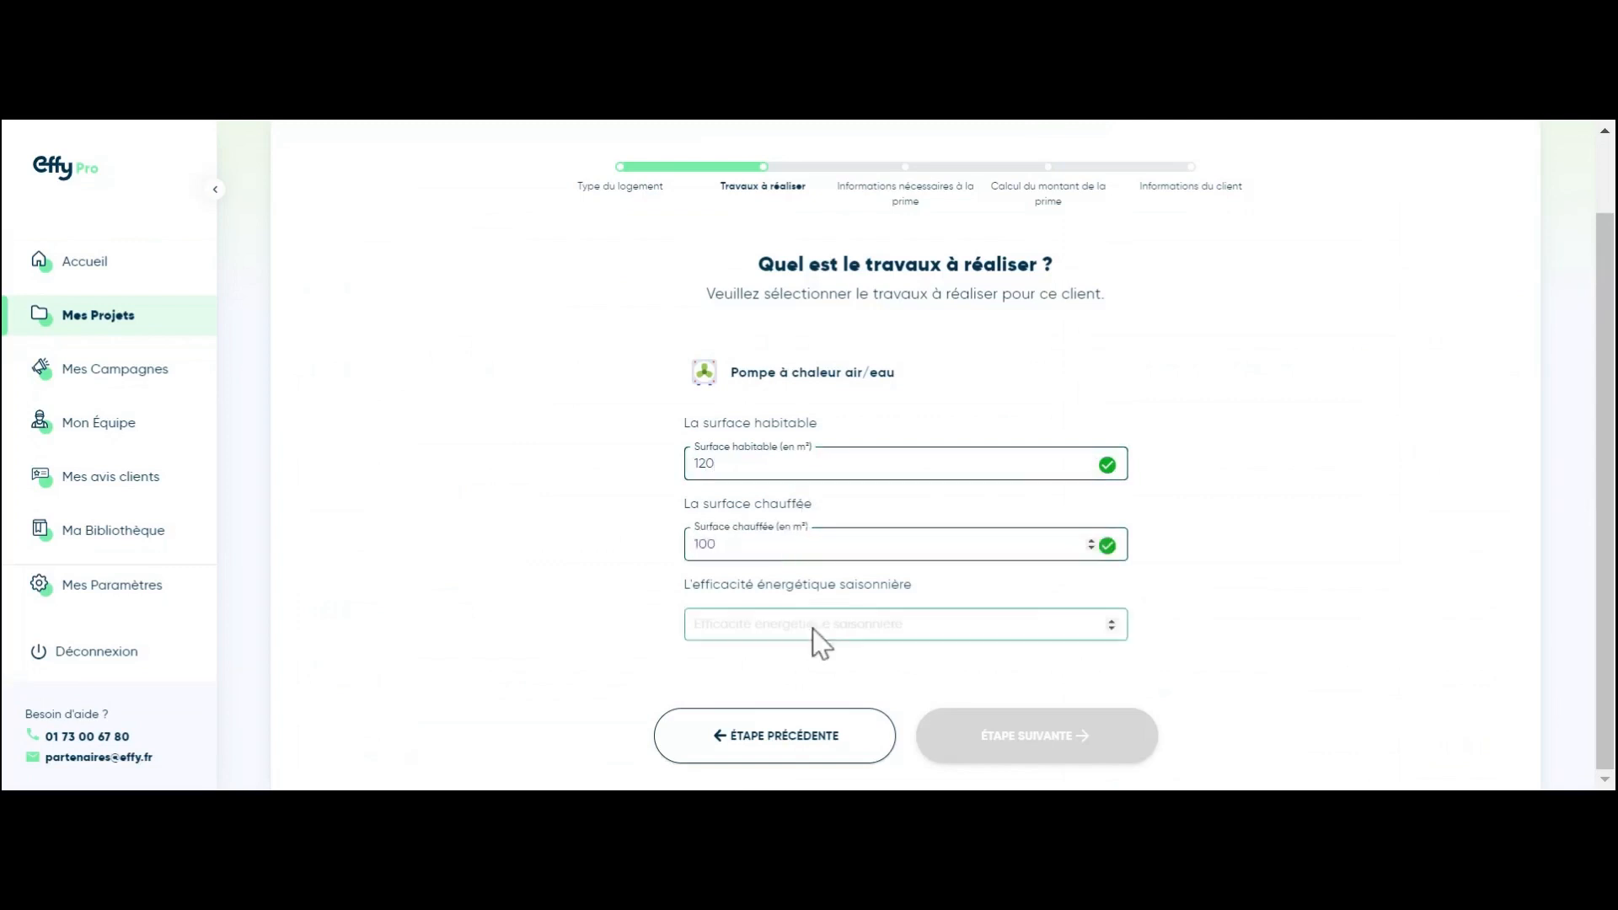
text(111)
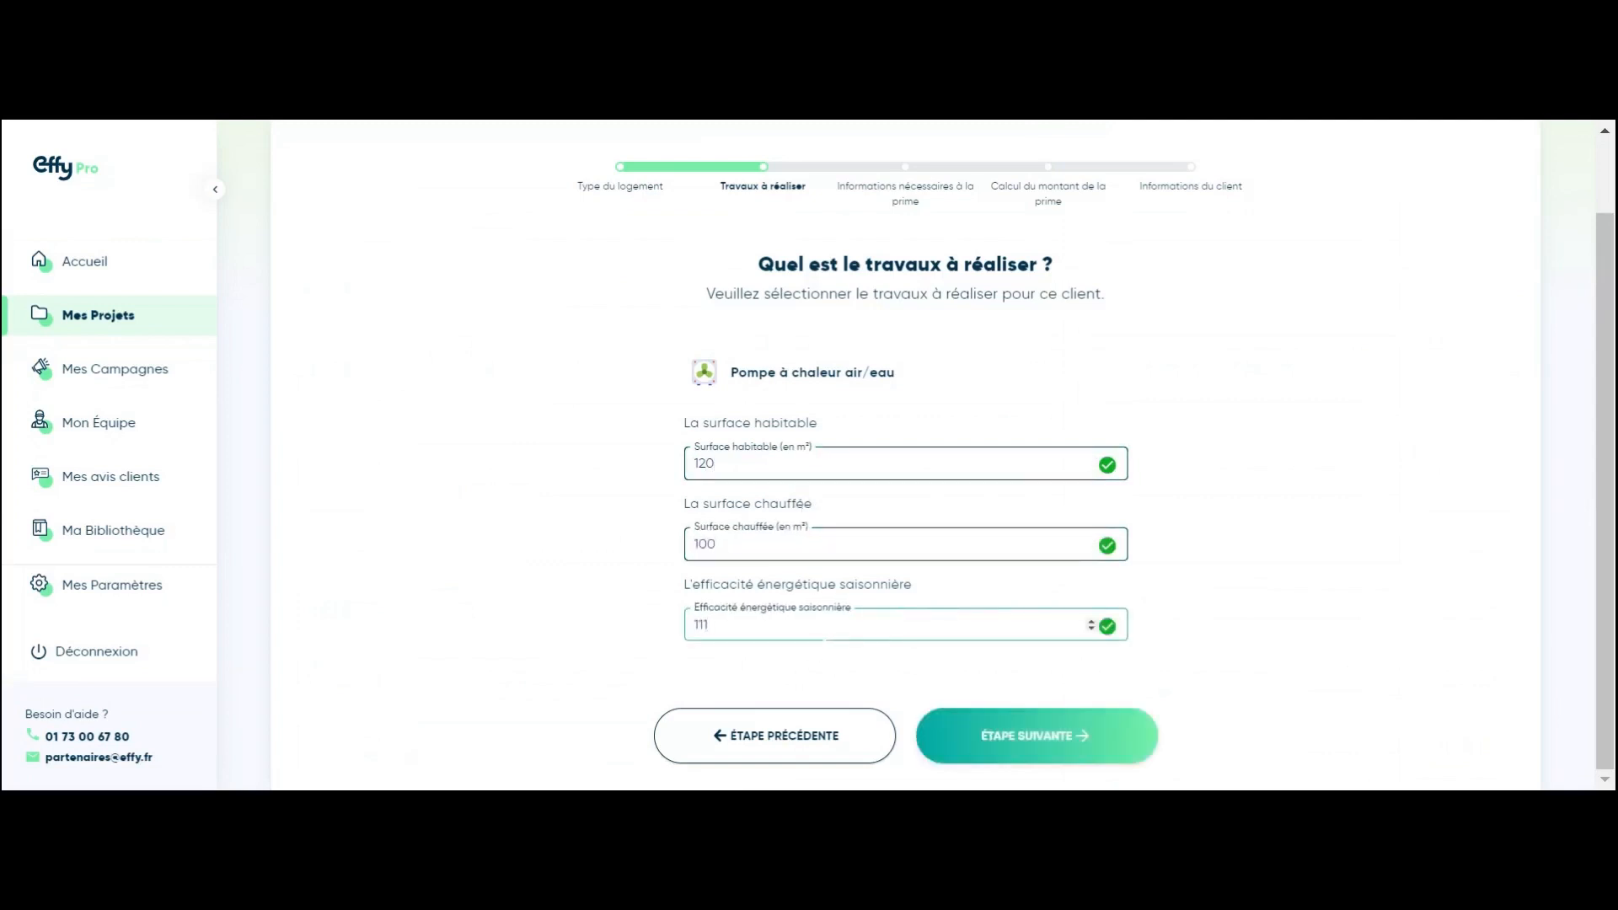
click(969, 742)
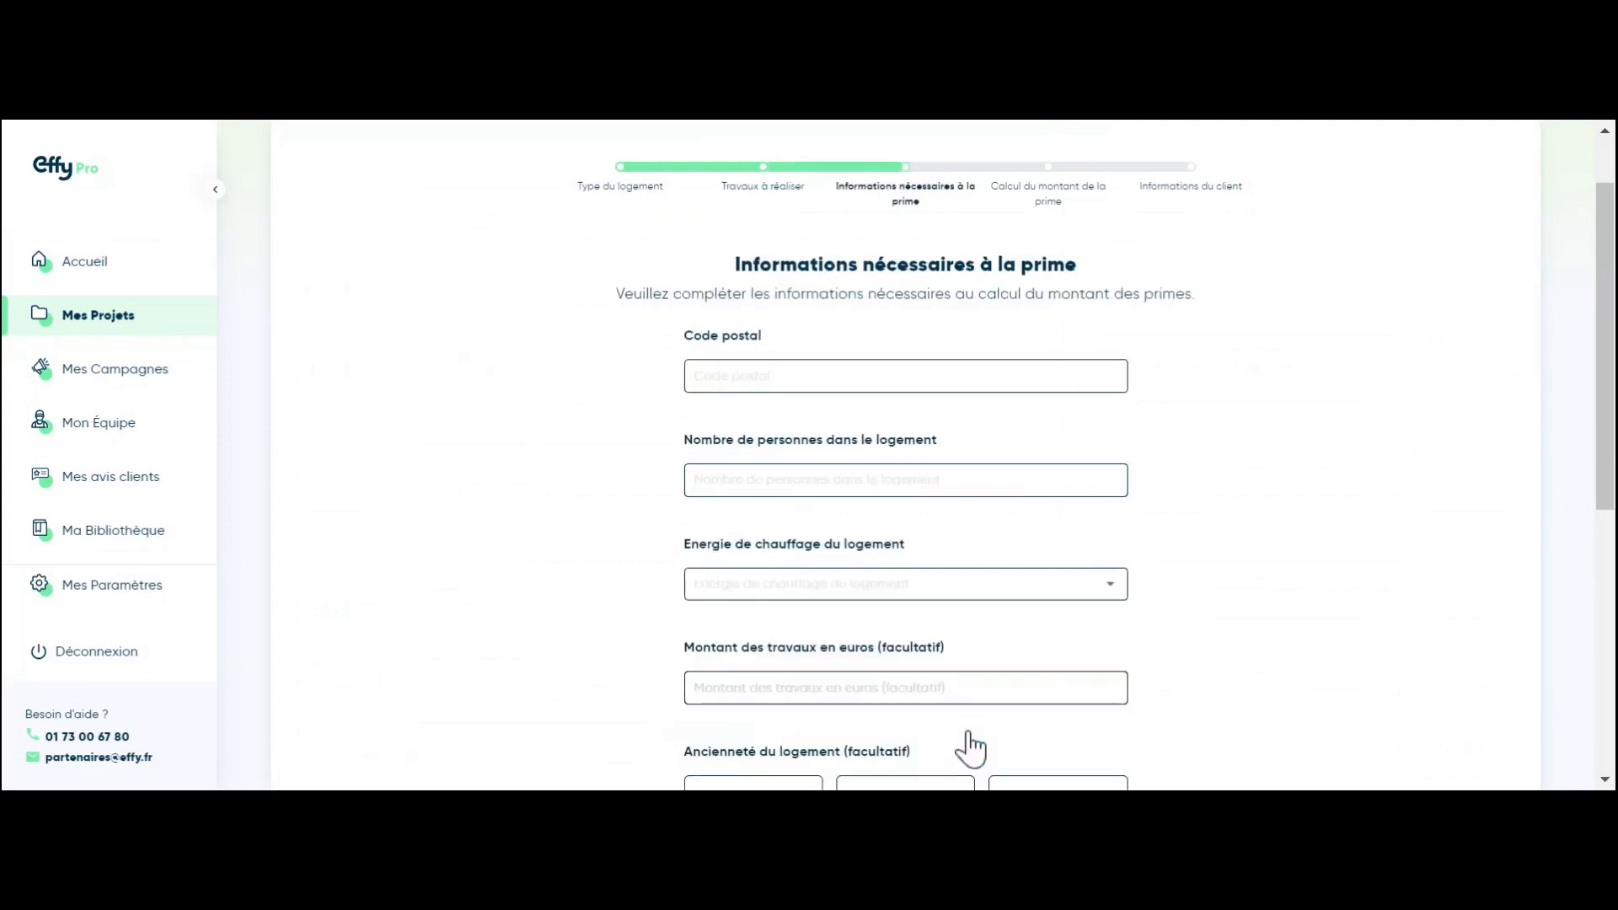
Step: Enter postcode 75015 and 4 people in the home
click(841, 371)
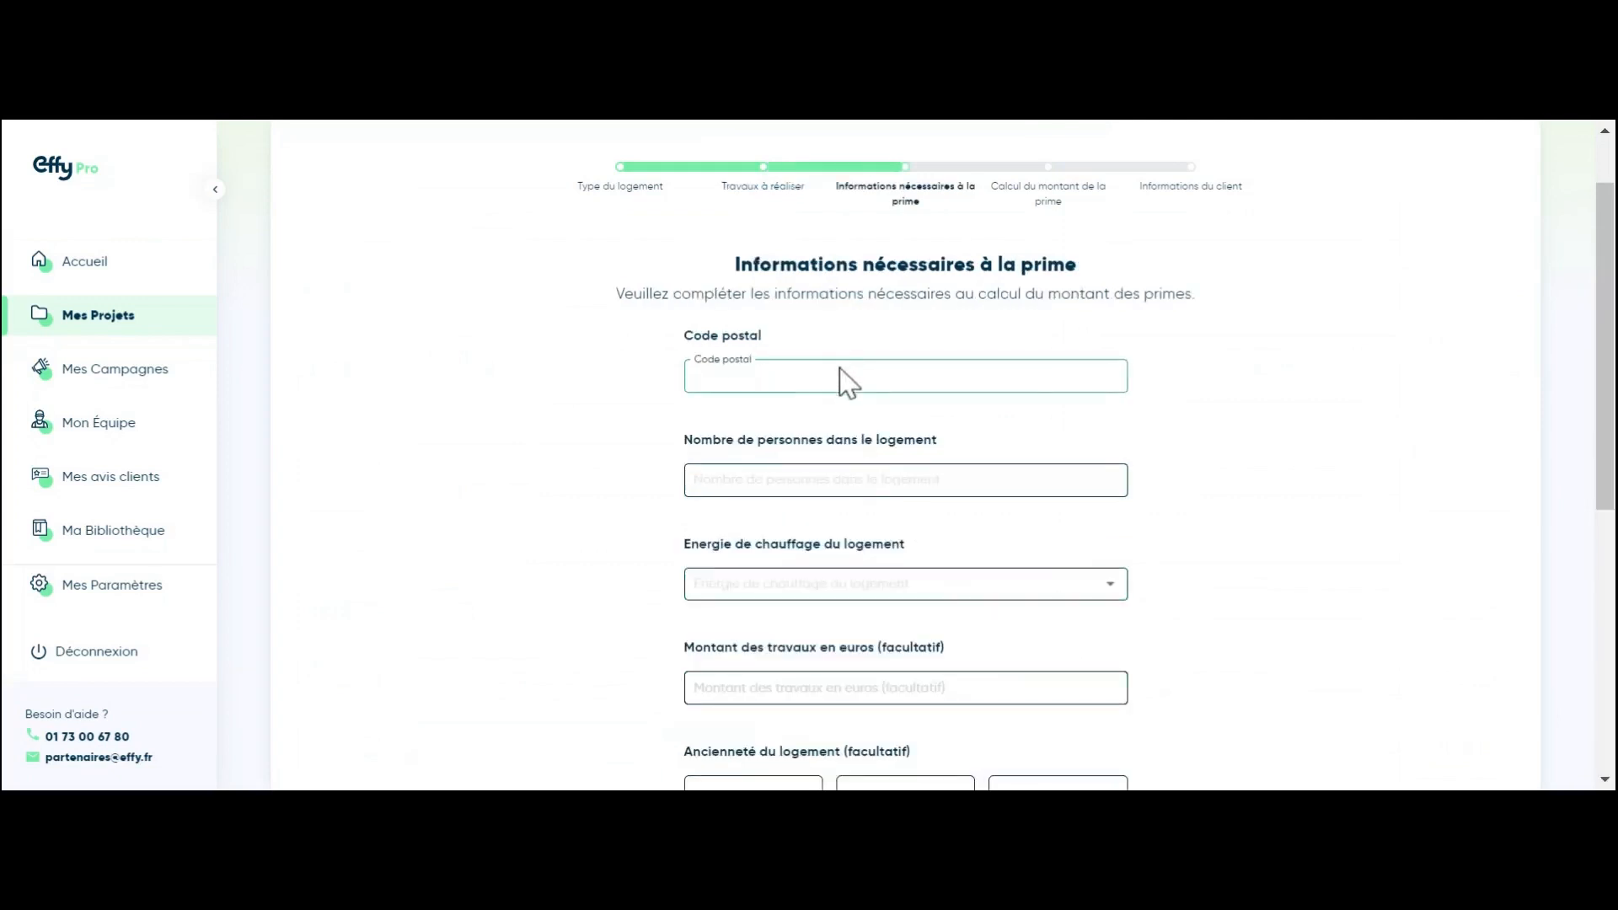
text(75015)
click(787, 480)
text(4)
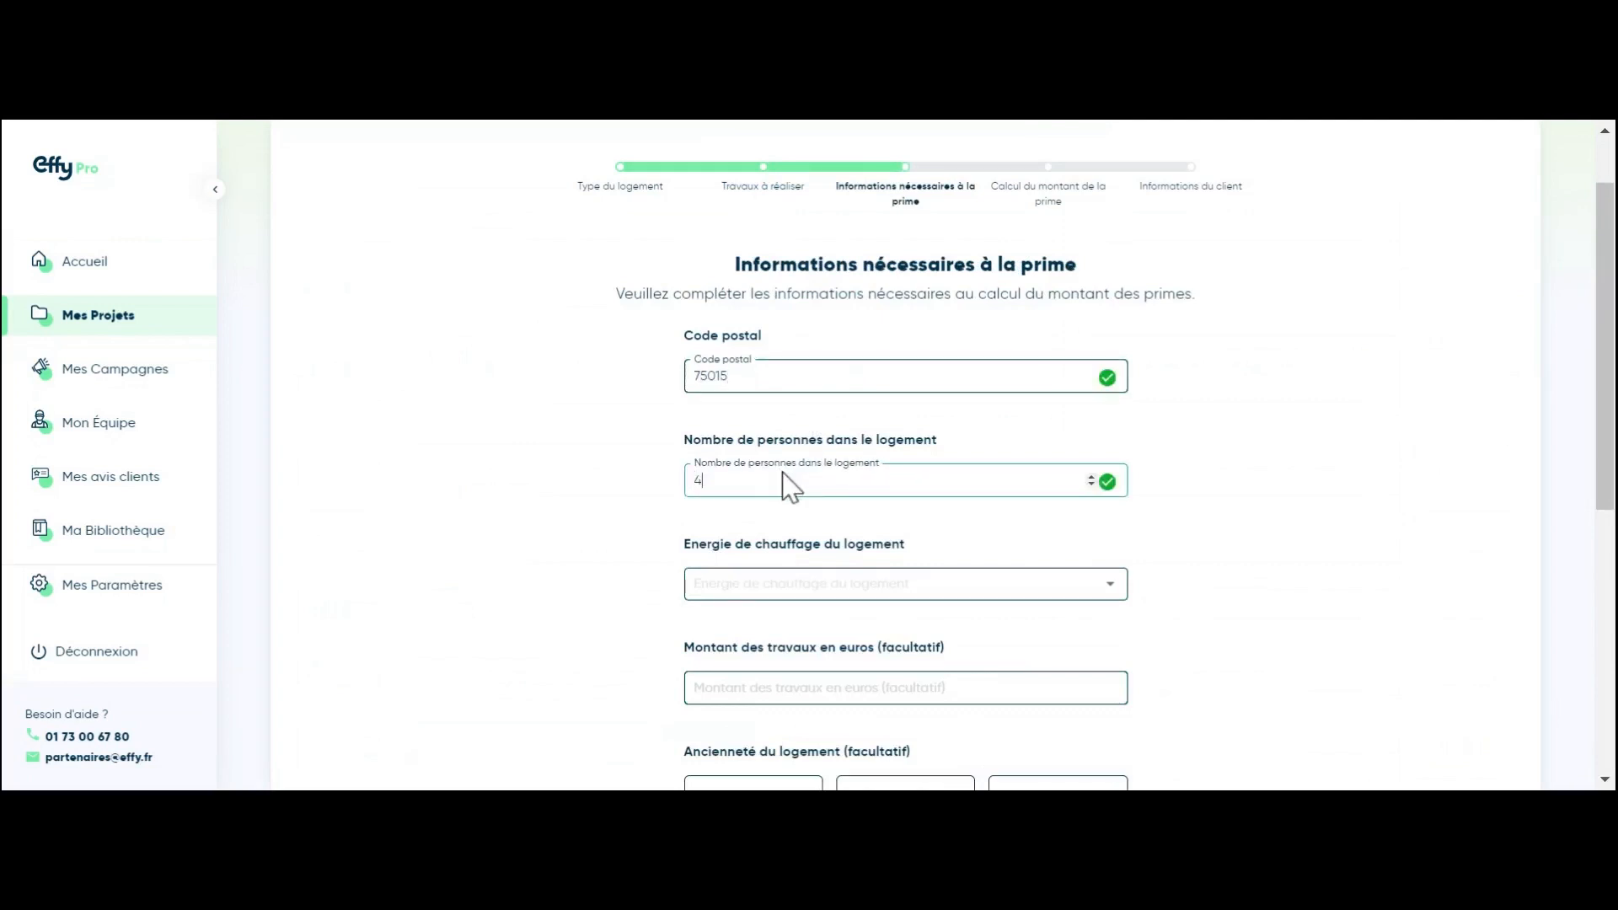
Step: Choose Fioul - Chaudière à condensation heating and income below 46 226 €, then continue
click(781, 595)
scroll(795, 683, down, 3)
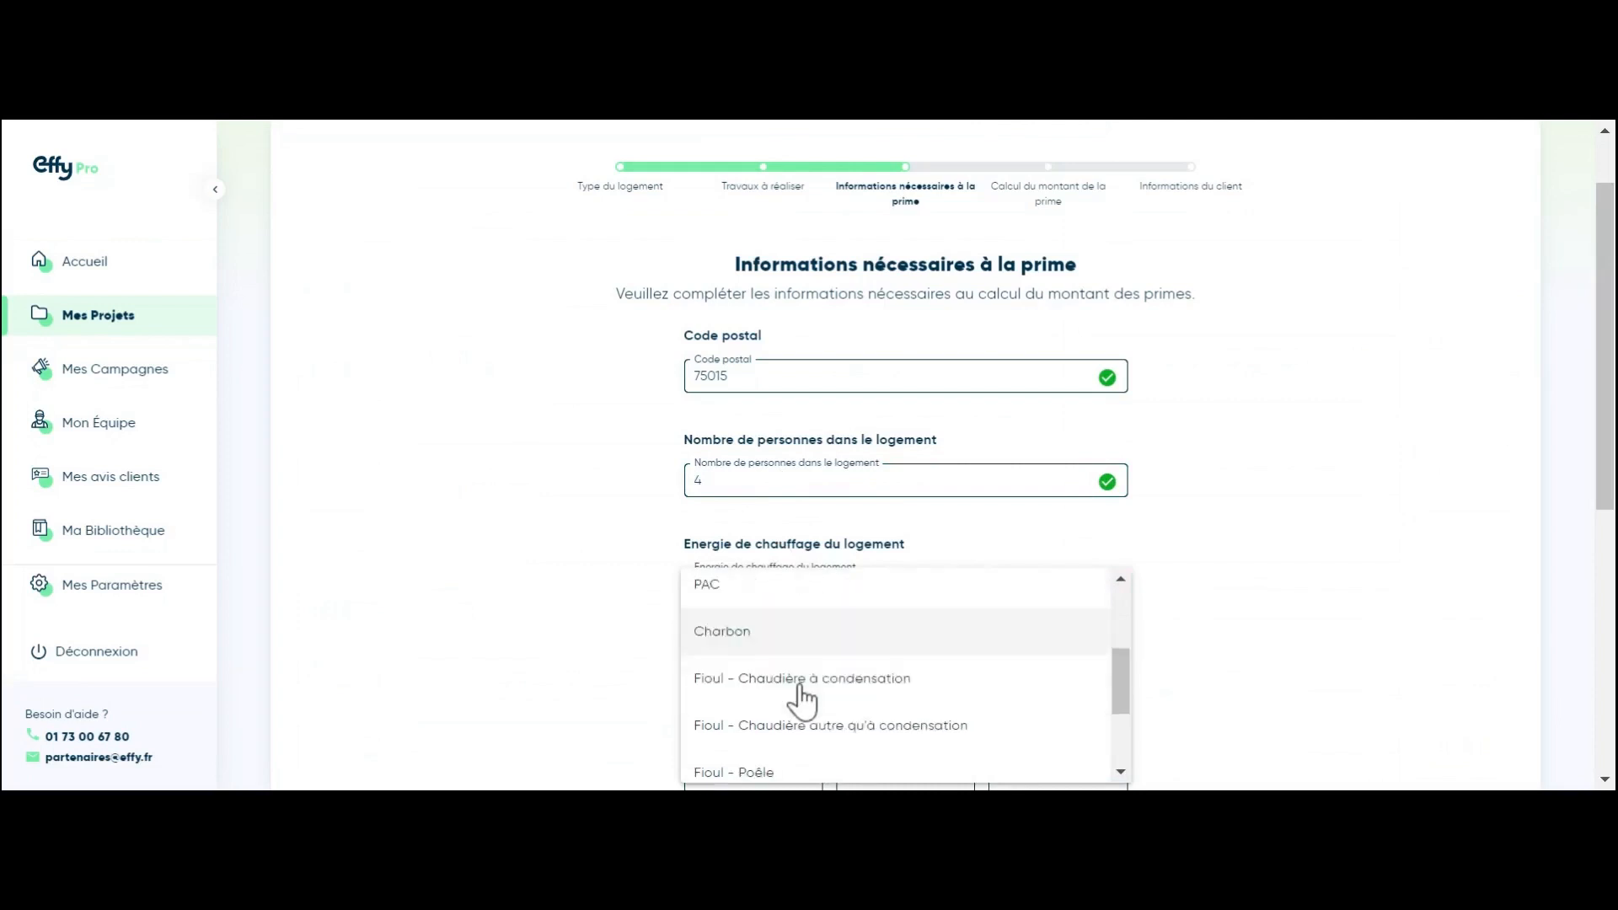
scroll(805, 674, down, 1)
click(811, 649)
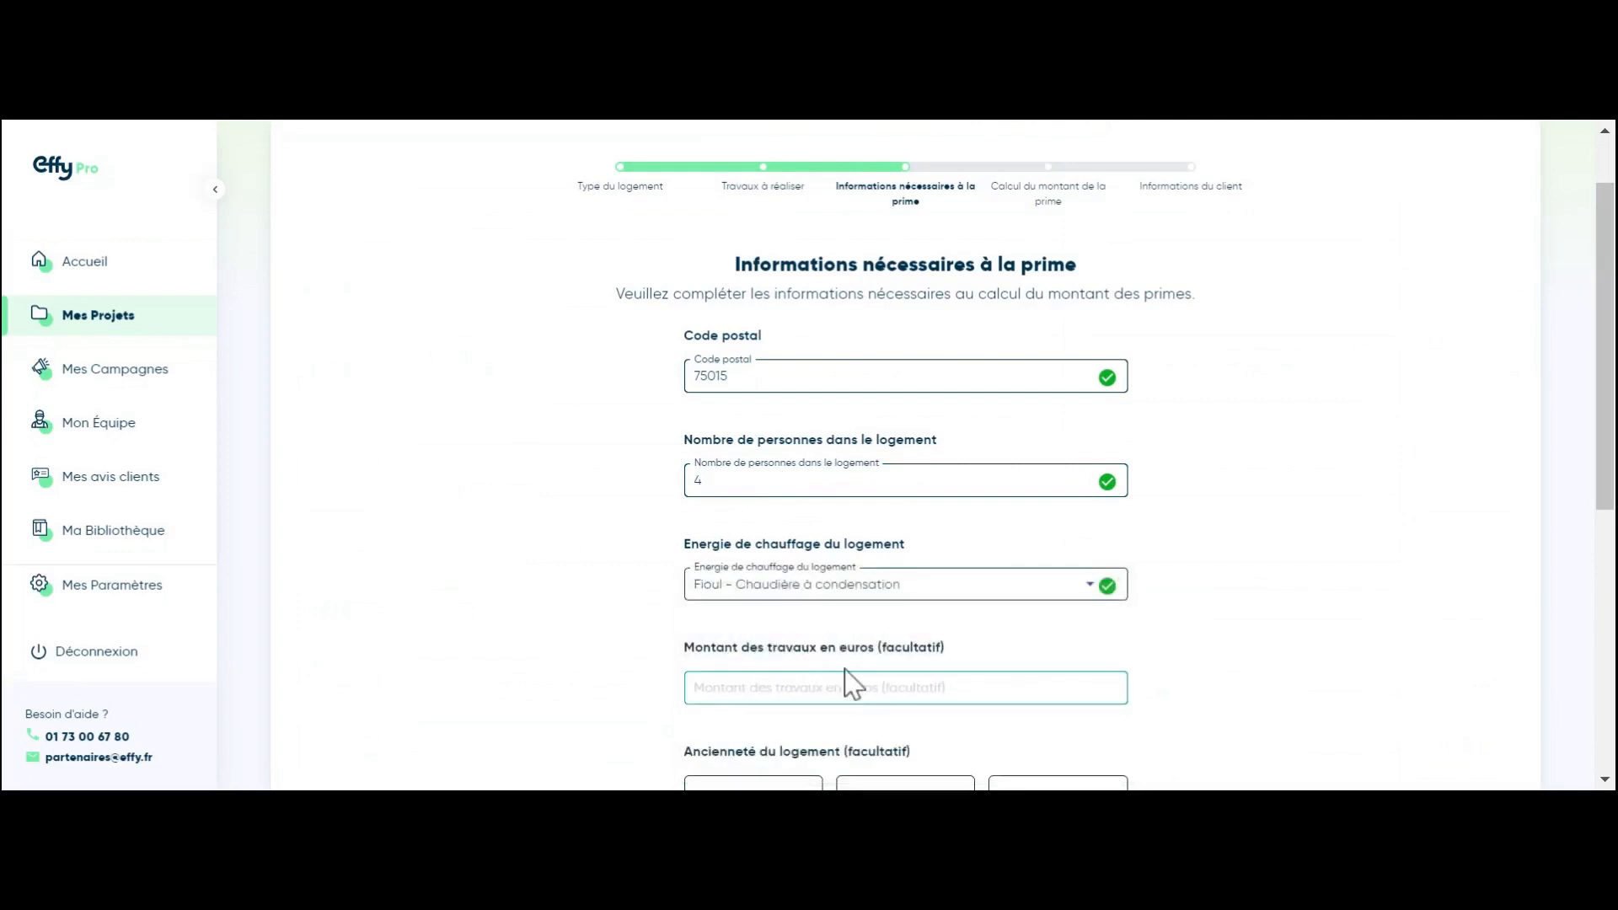
scroll(851, 675, down, 3)
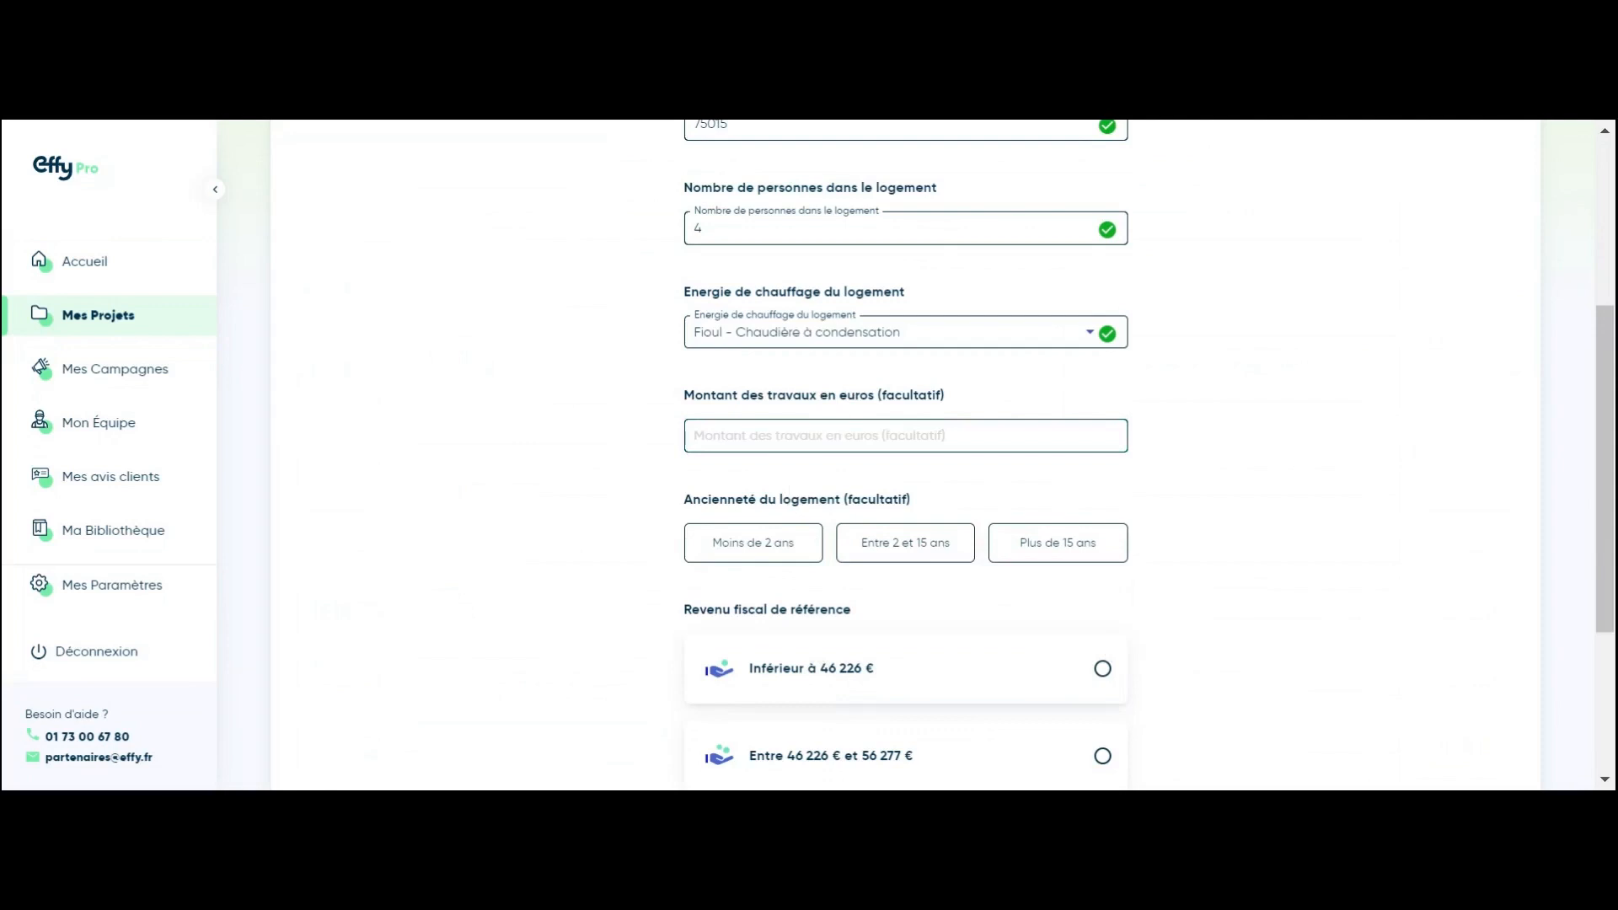
click(1099, 670)
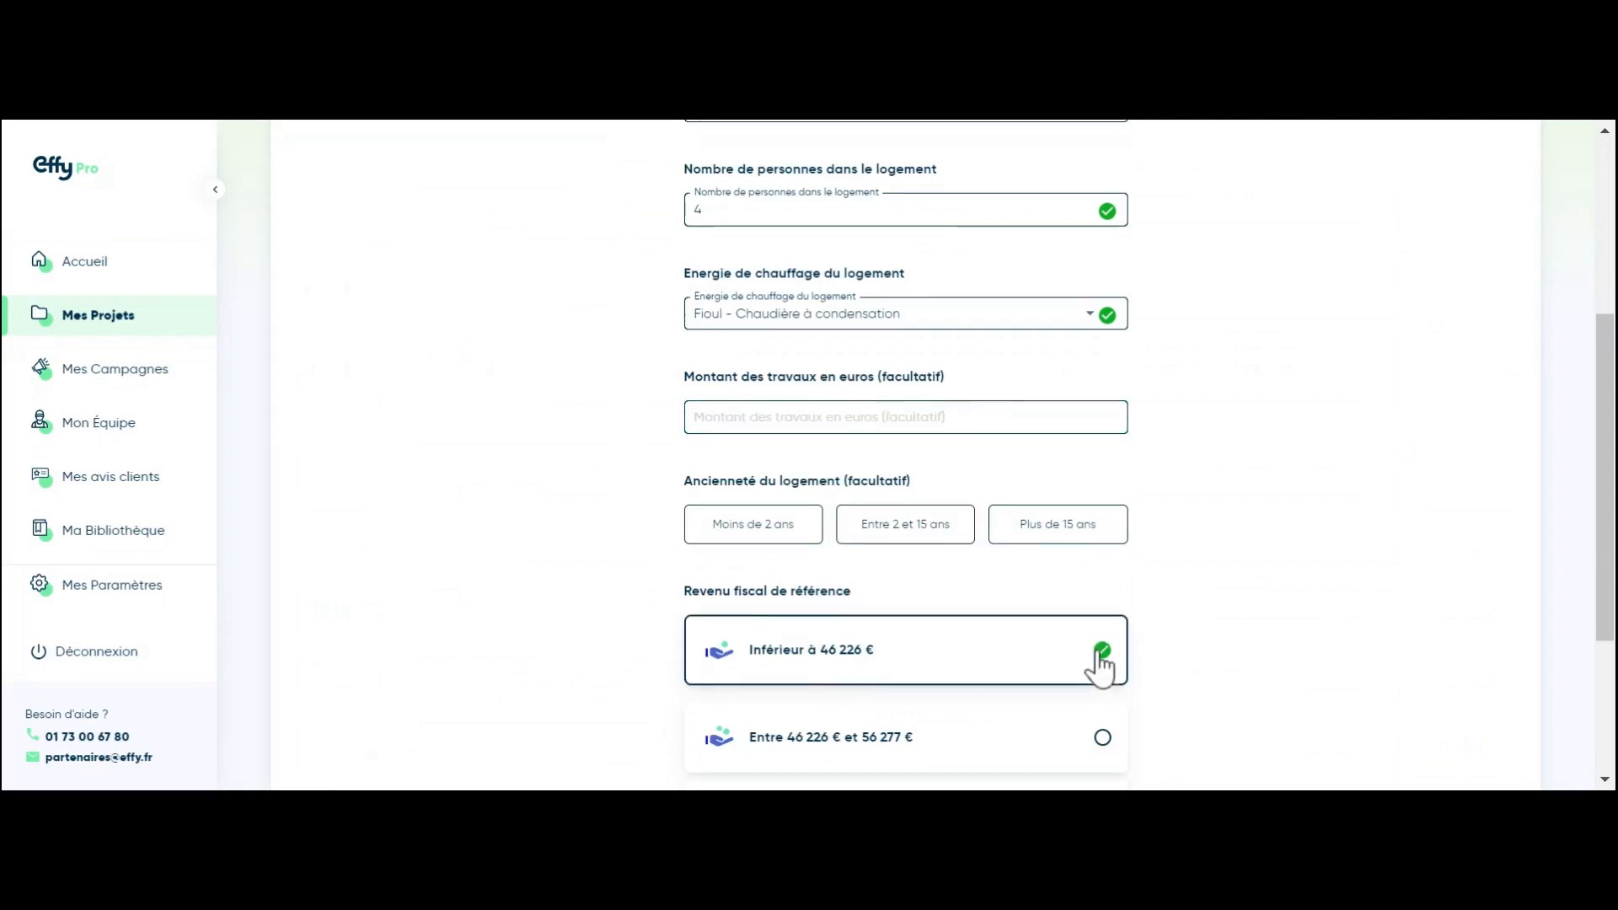
scroll(1113, 670, down, 3)
click(1087, 733)
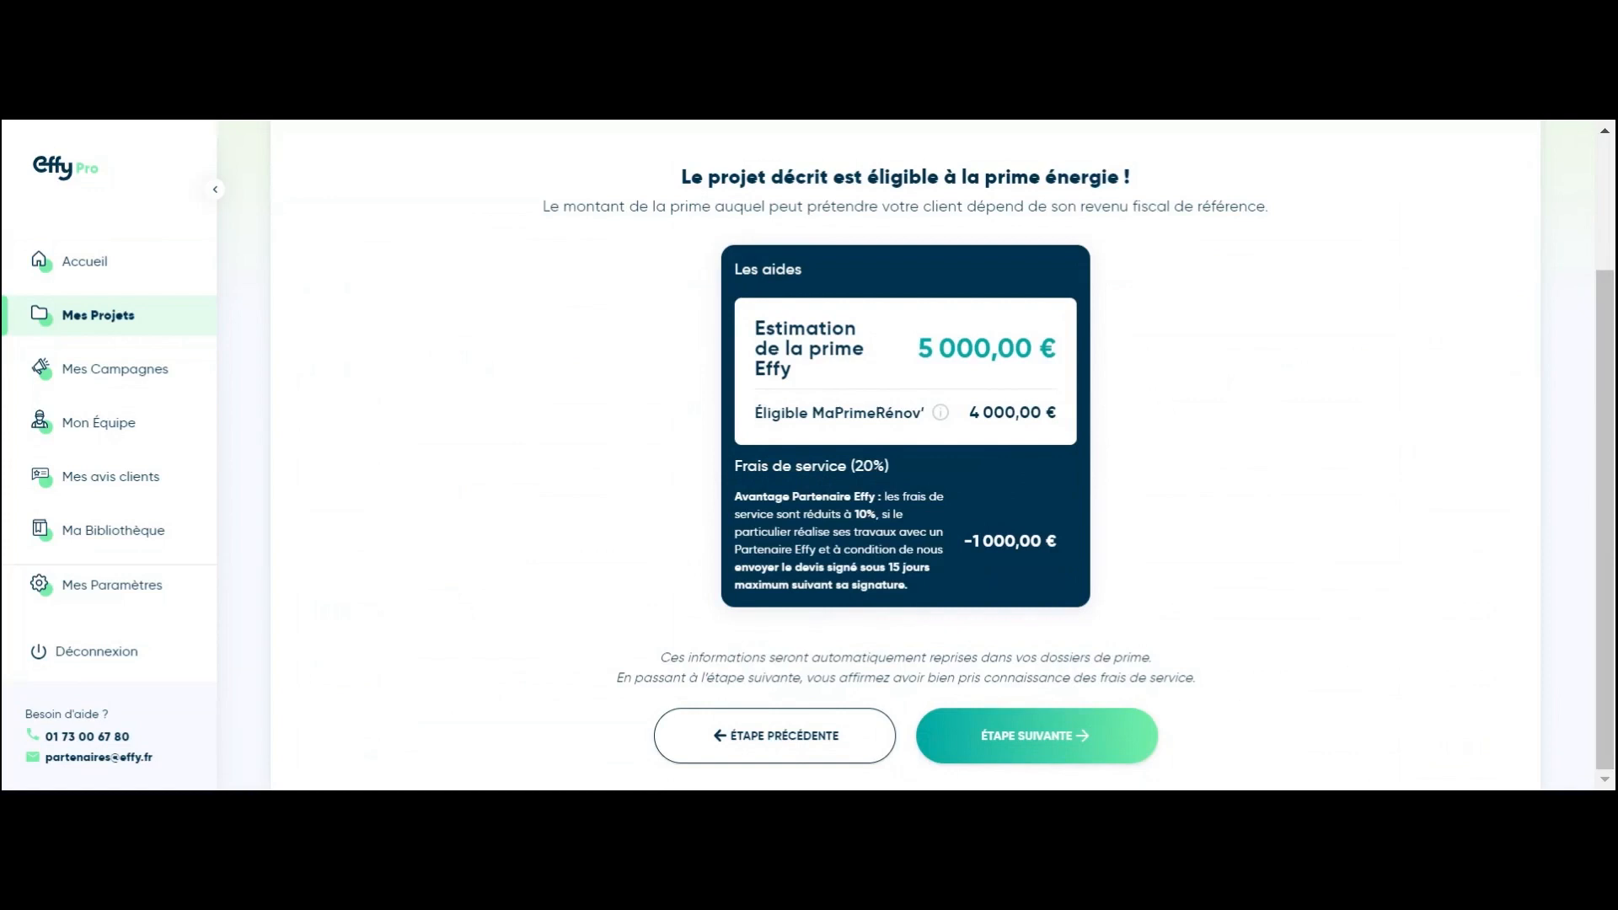
Step: On the client registration step, enter the client's e-mail address and confirm it
click(1085, 741)
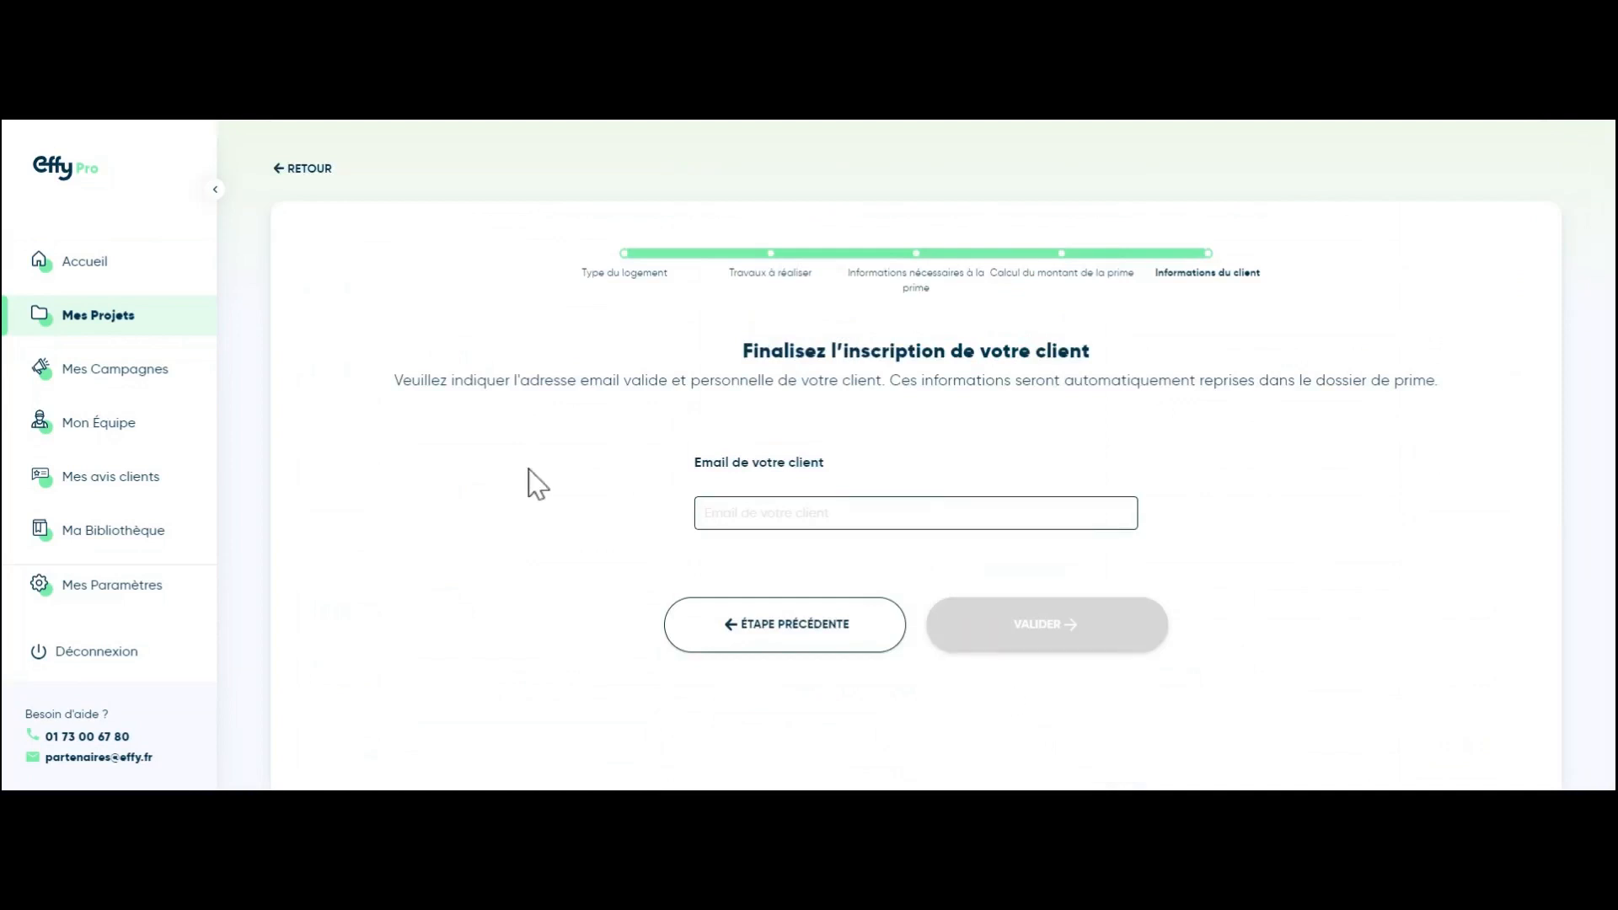
click(789, 526)
click(872, 502)
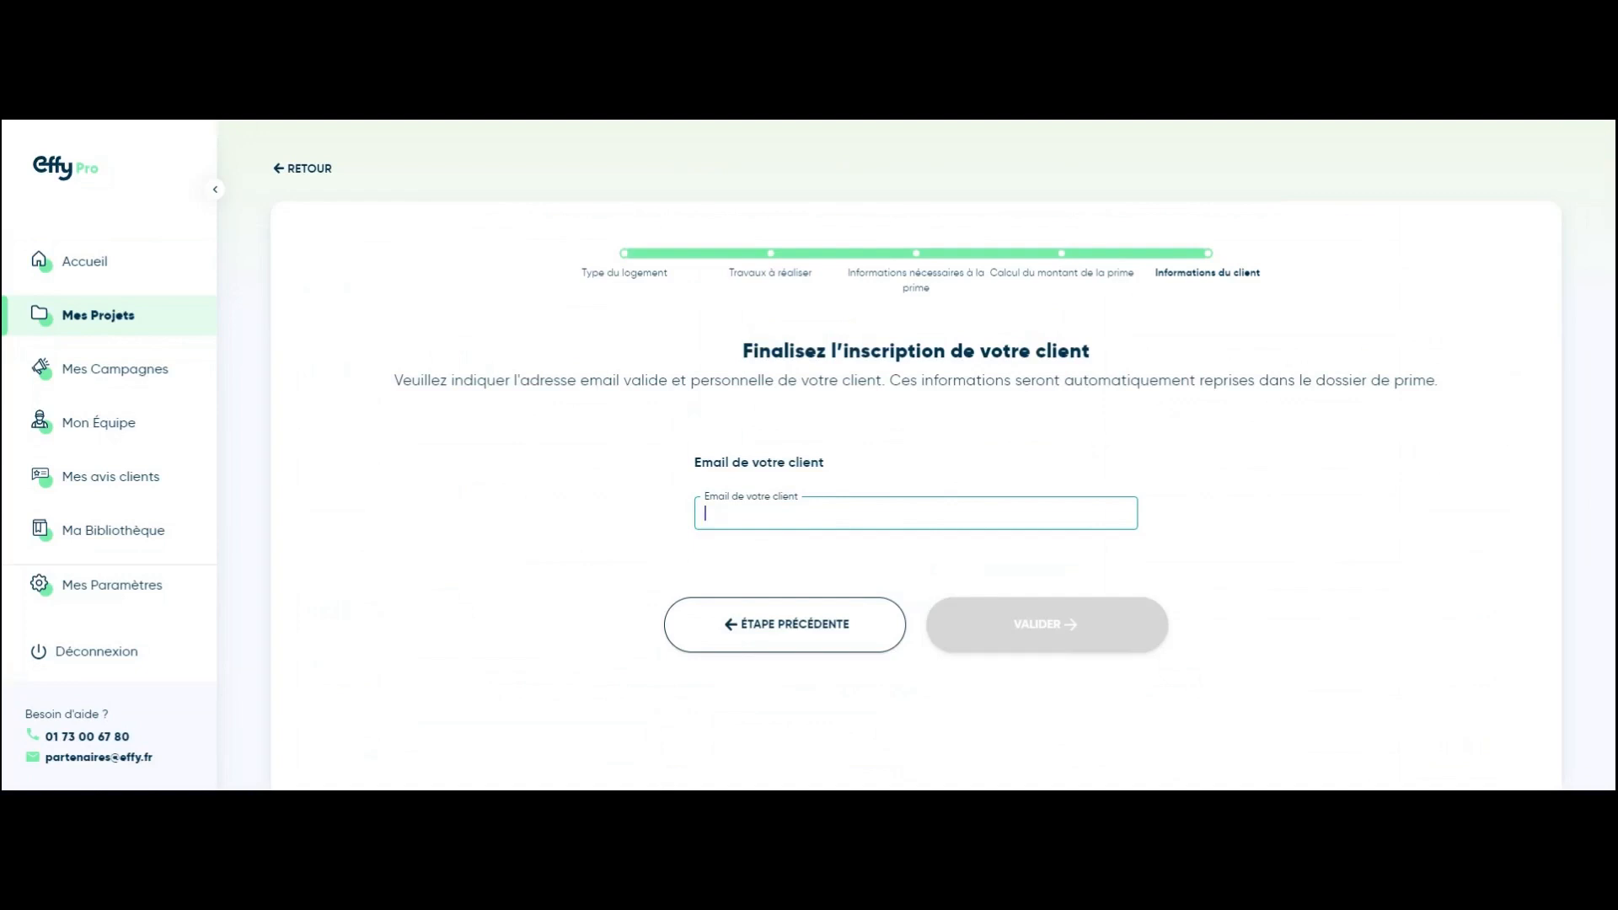
key(Tab)
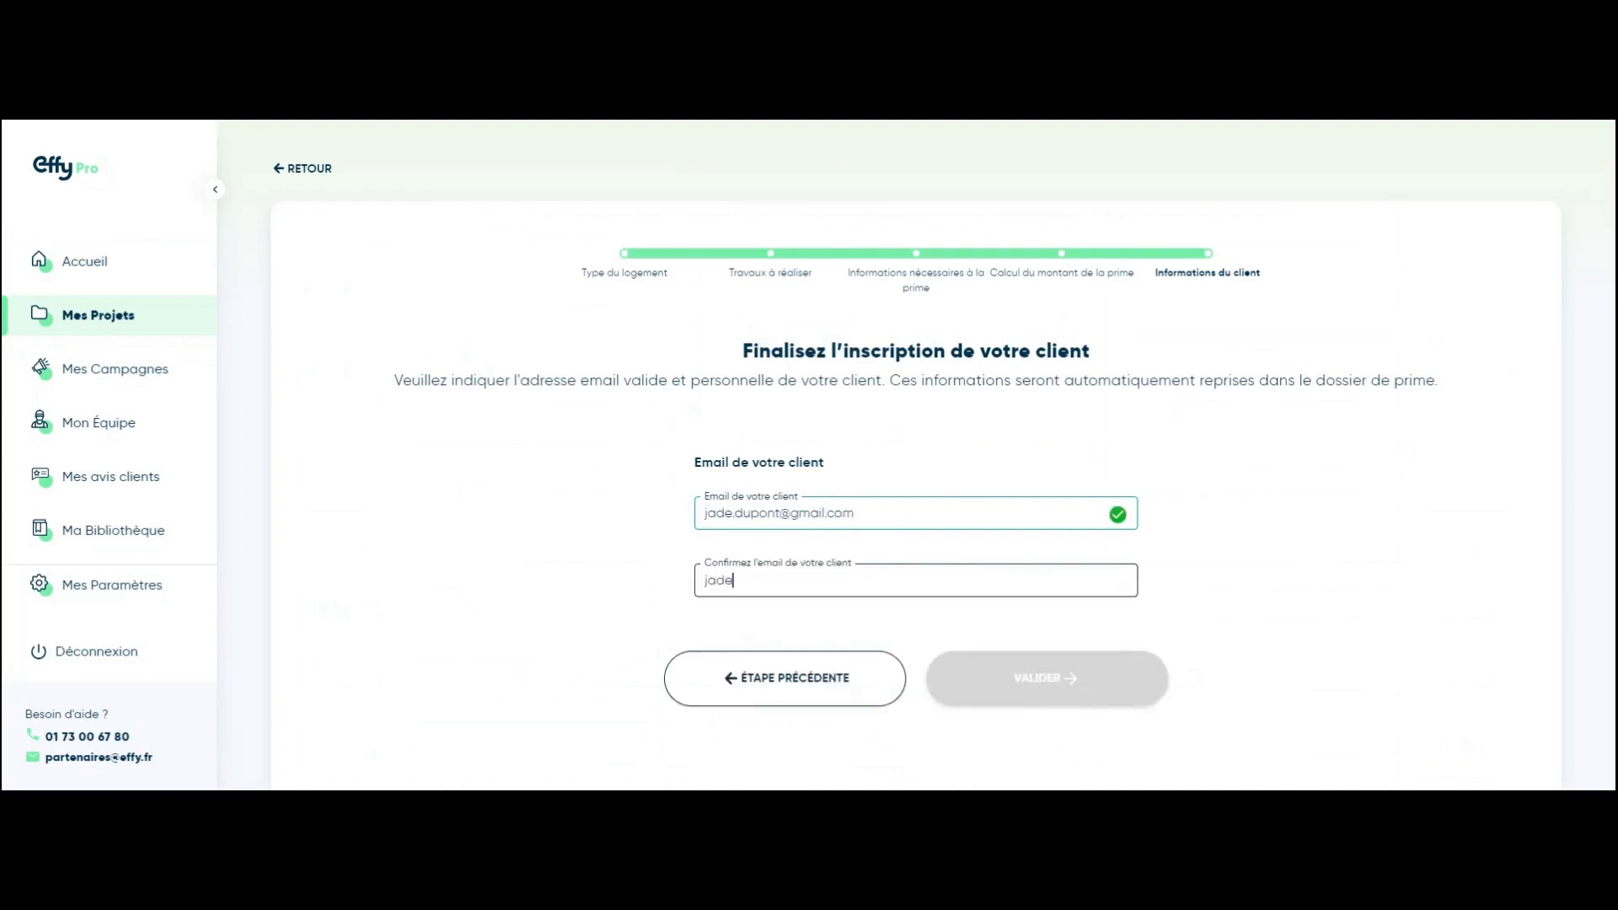
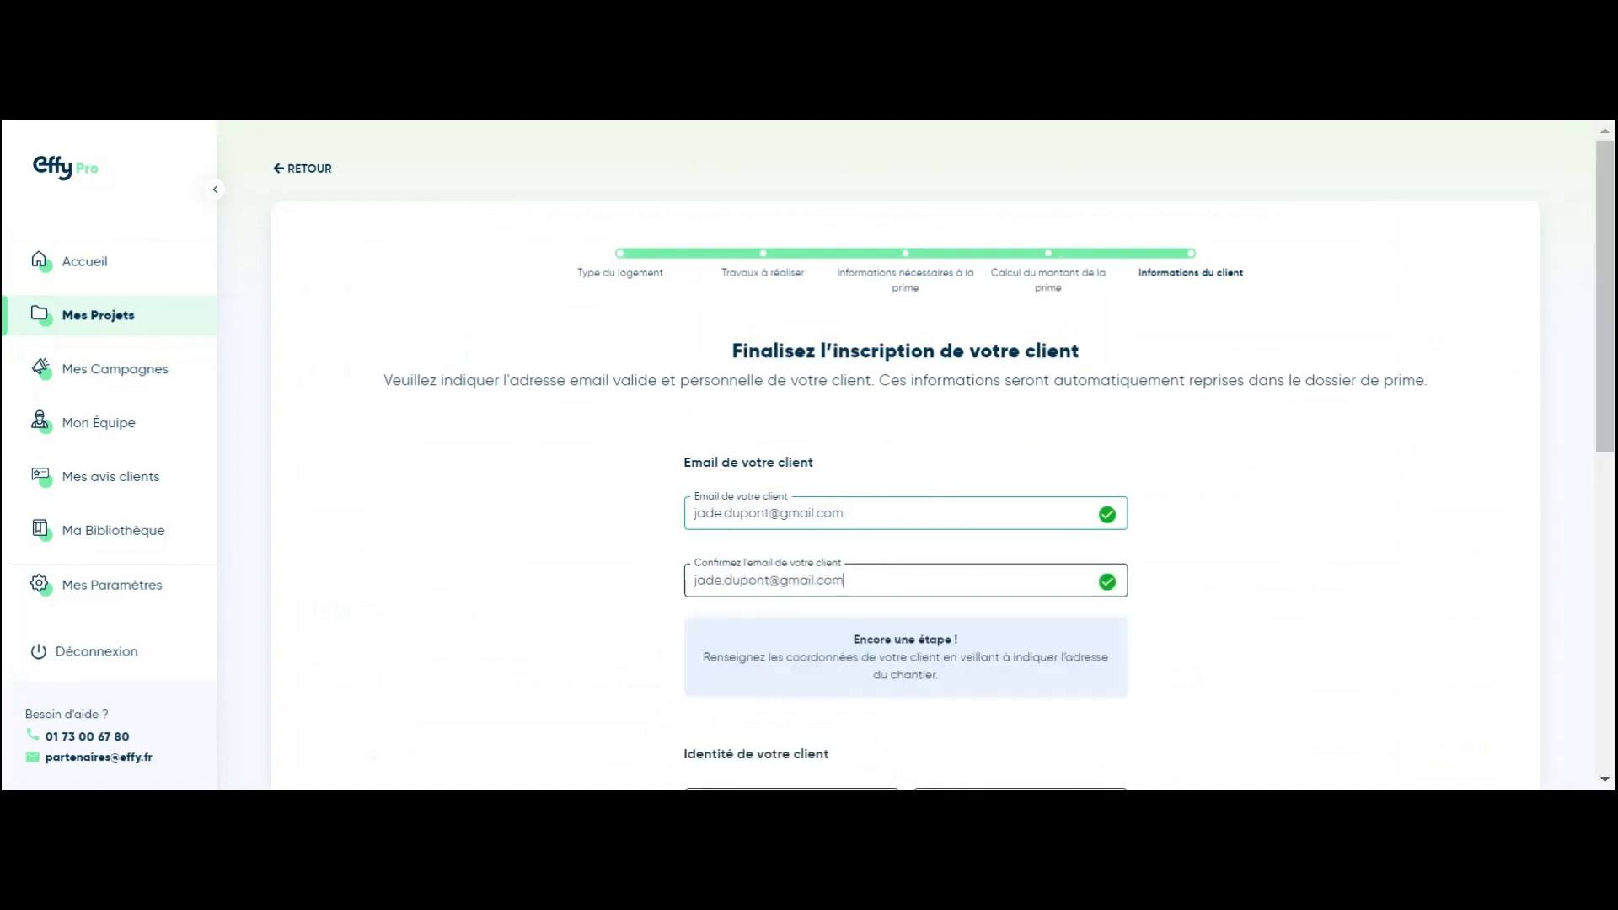
Step: Set the client's title to Madame and enter their first and last name
scroll(889, 560, down, 5)
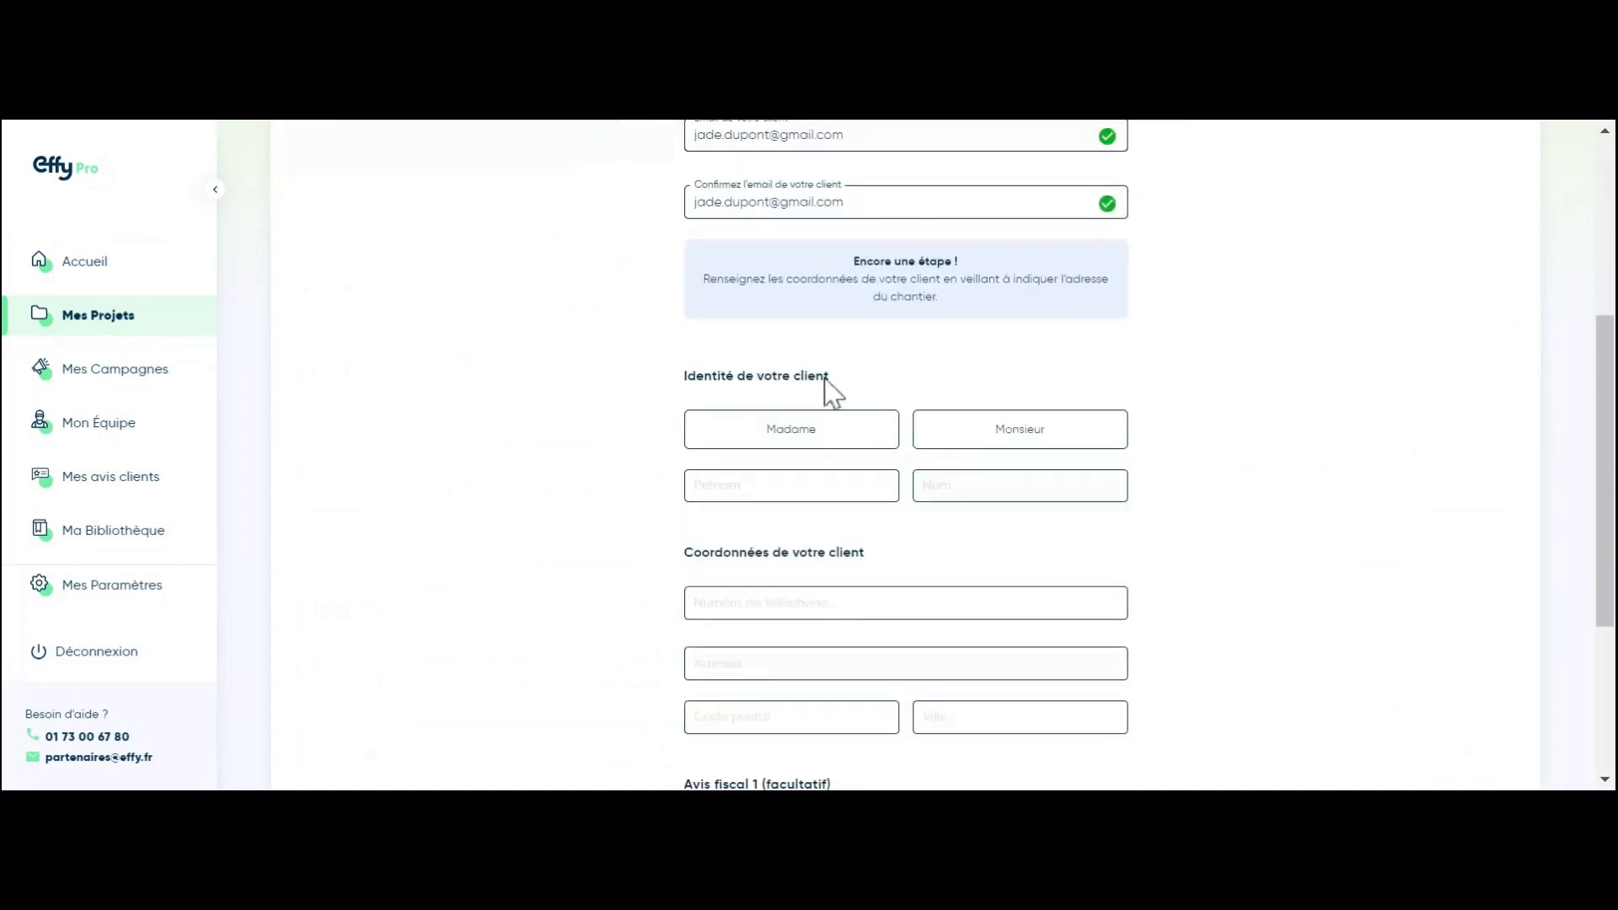
click(875, 430)
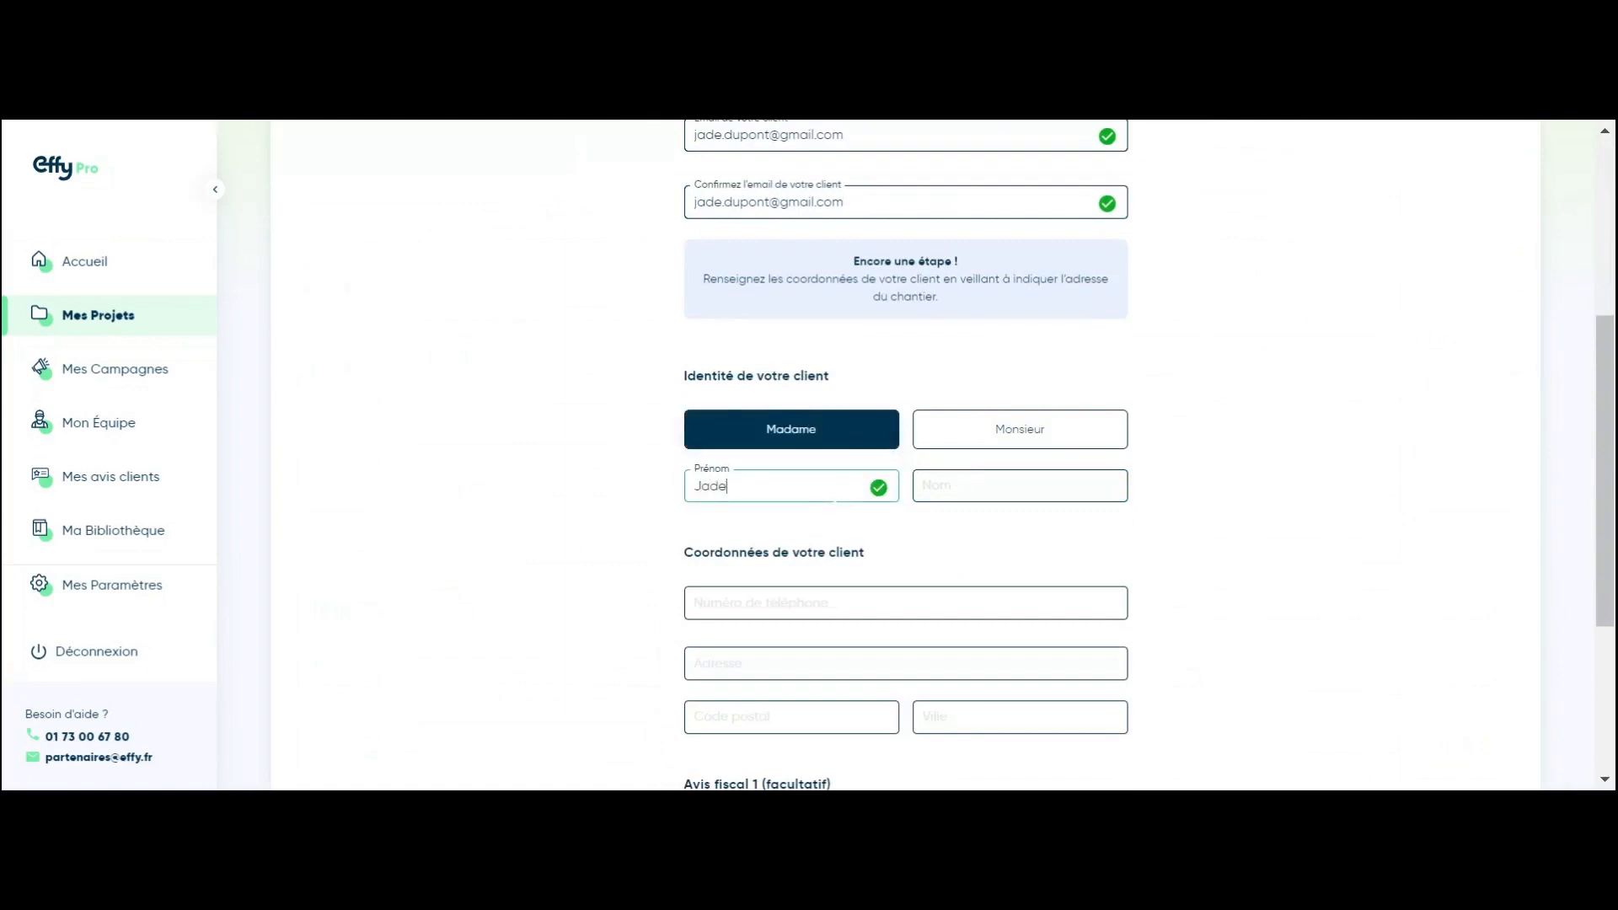
key(Tab)
Step: Enter the client's phone number and street address, choose the suggested address, and submit
click(790, 602)
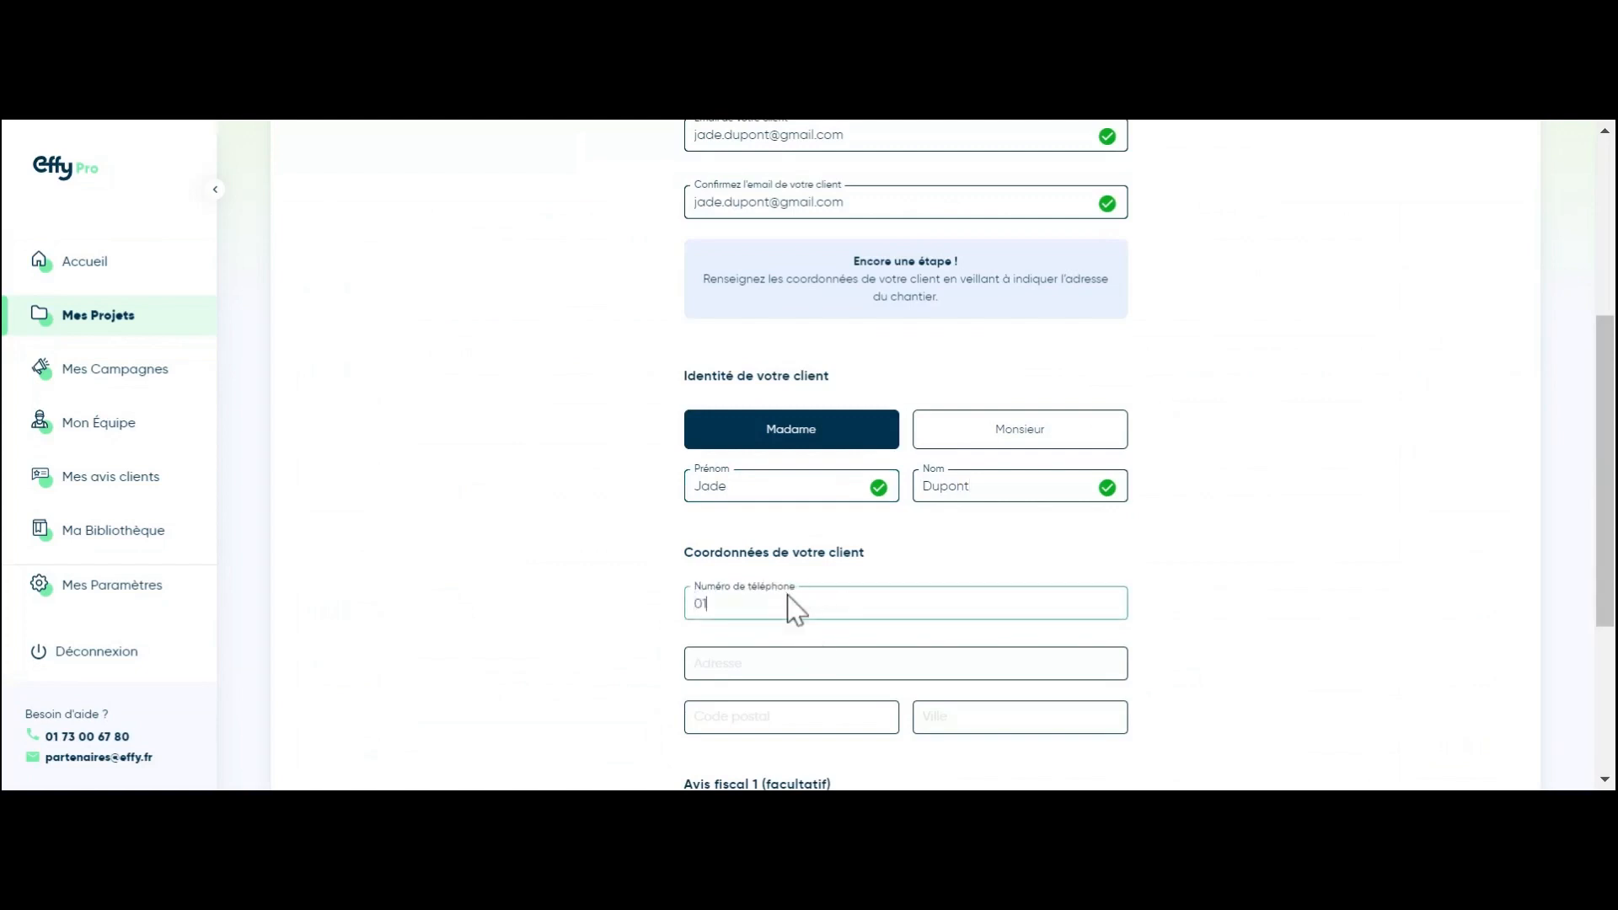
key(Tab)
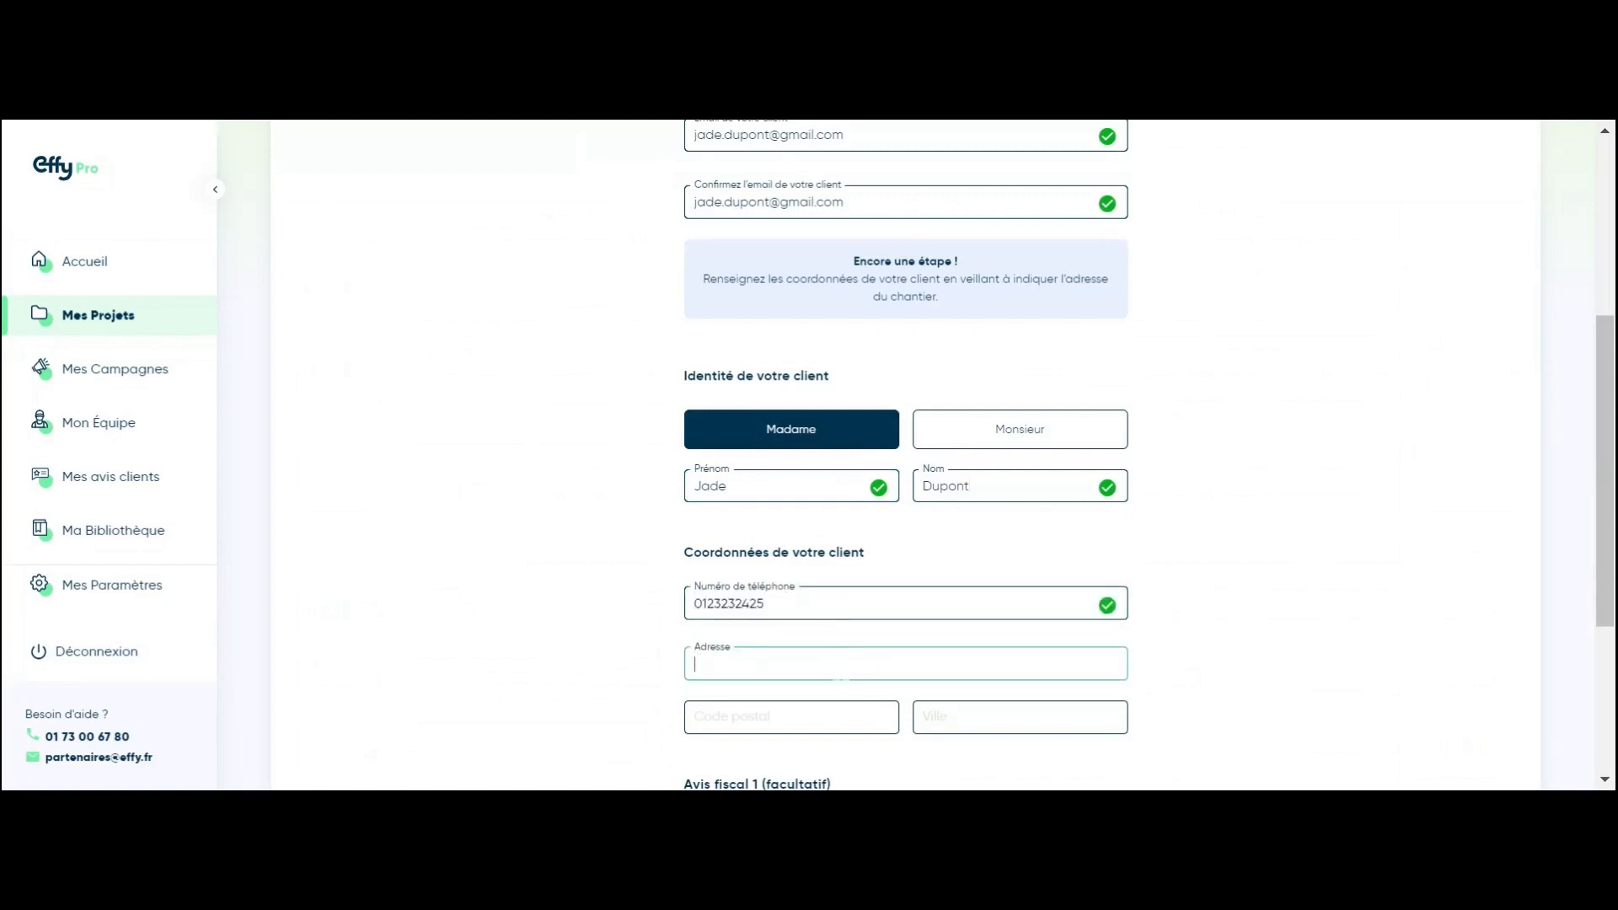
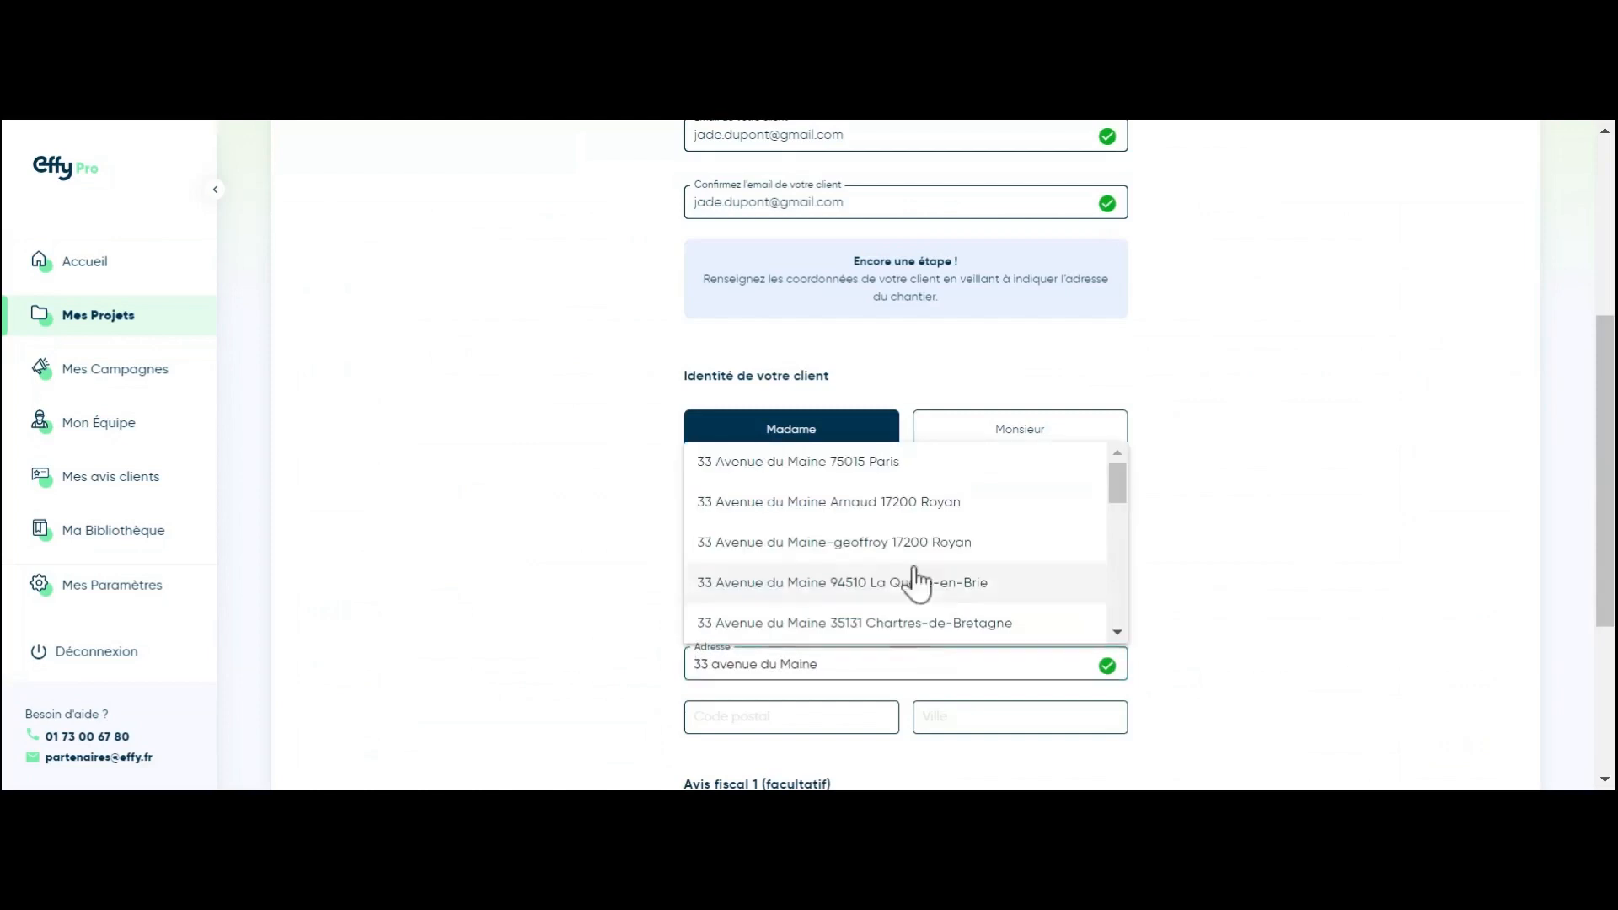
click(927, 468)
scroll(932, 484, down, 3)
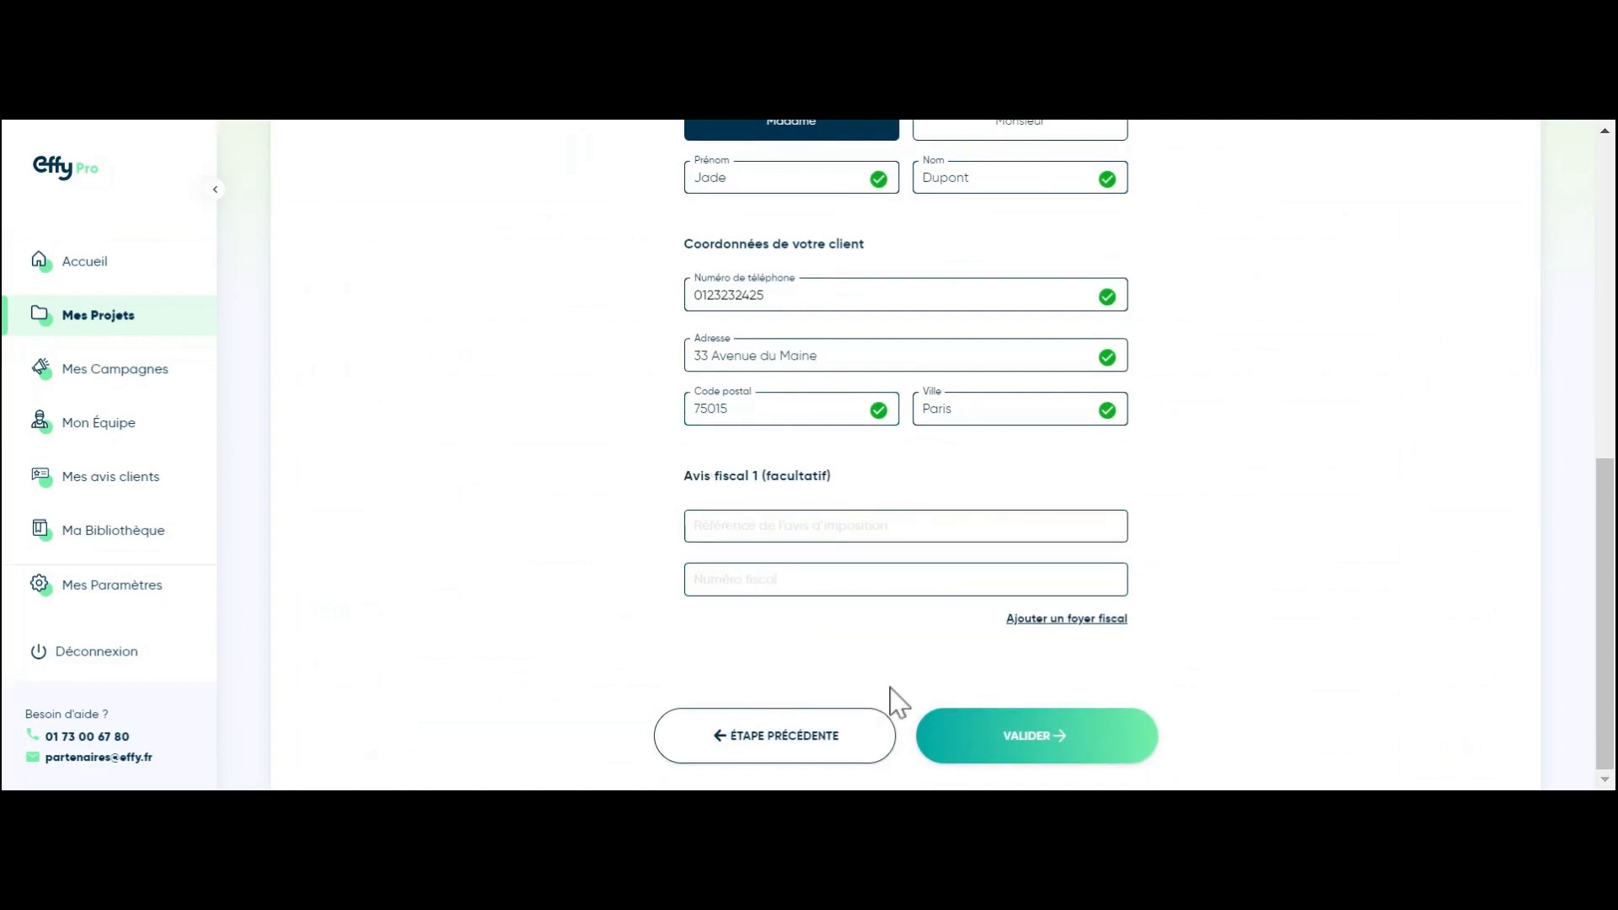
click(1021, 753)
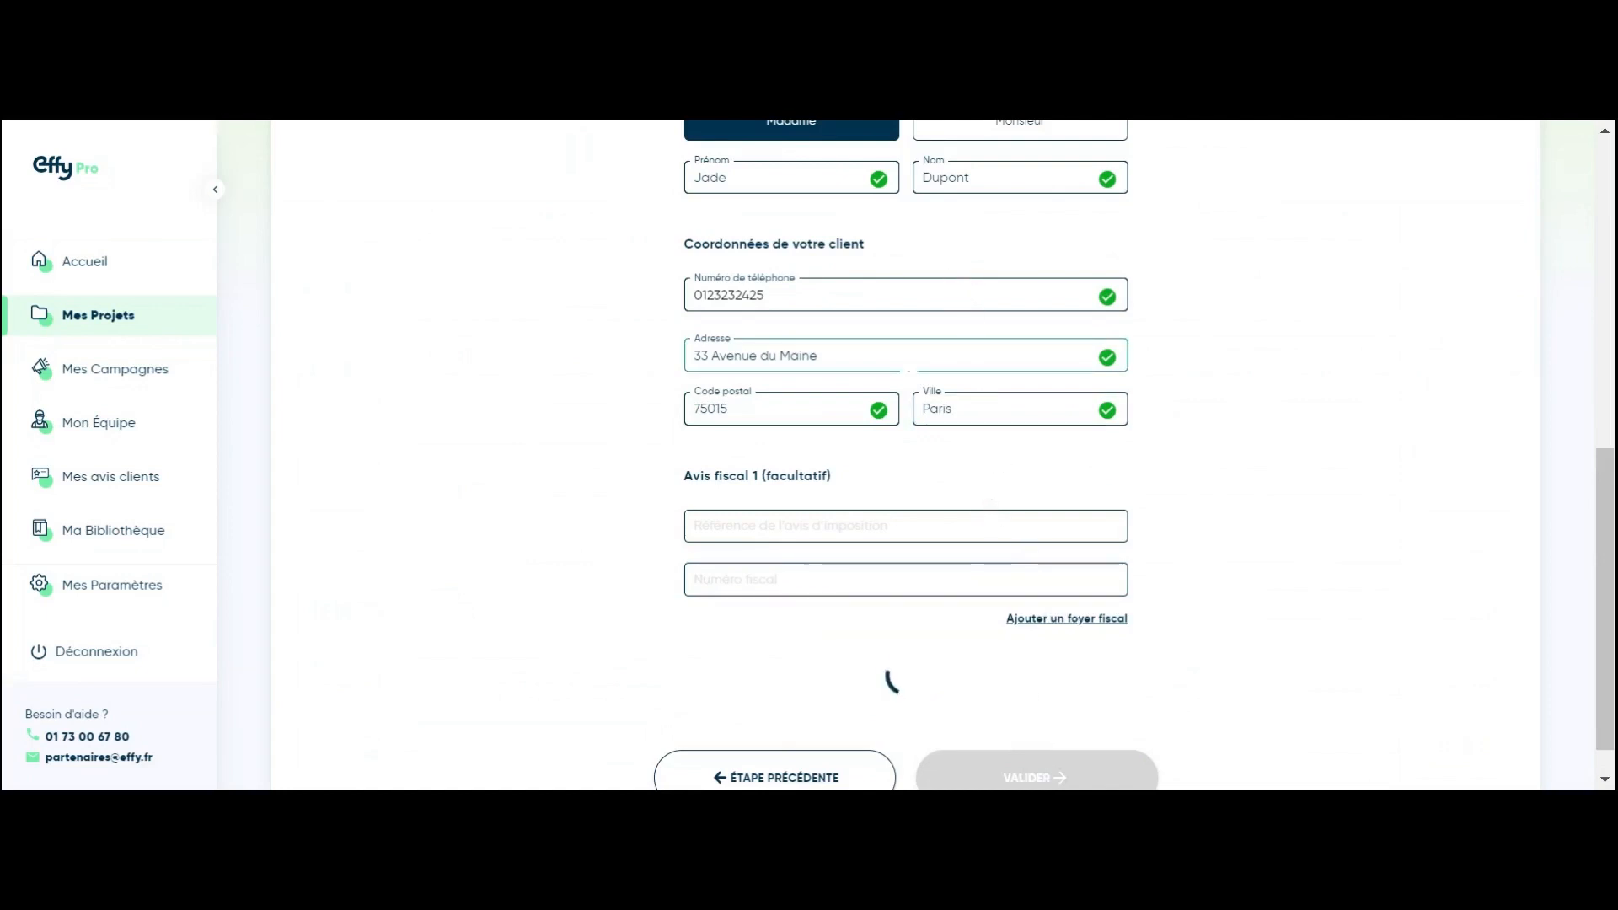
Step: Scroll up to view the Félicitations confirmation page
scroll(907, 359, up, 2)
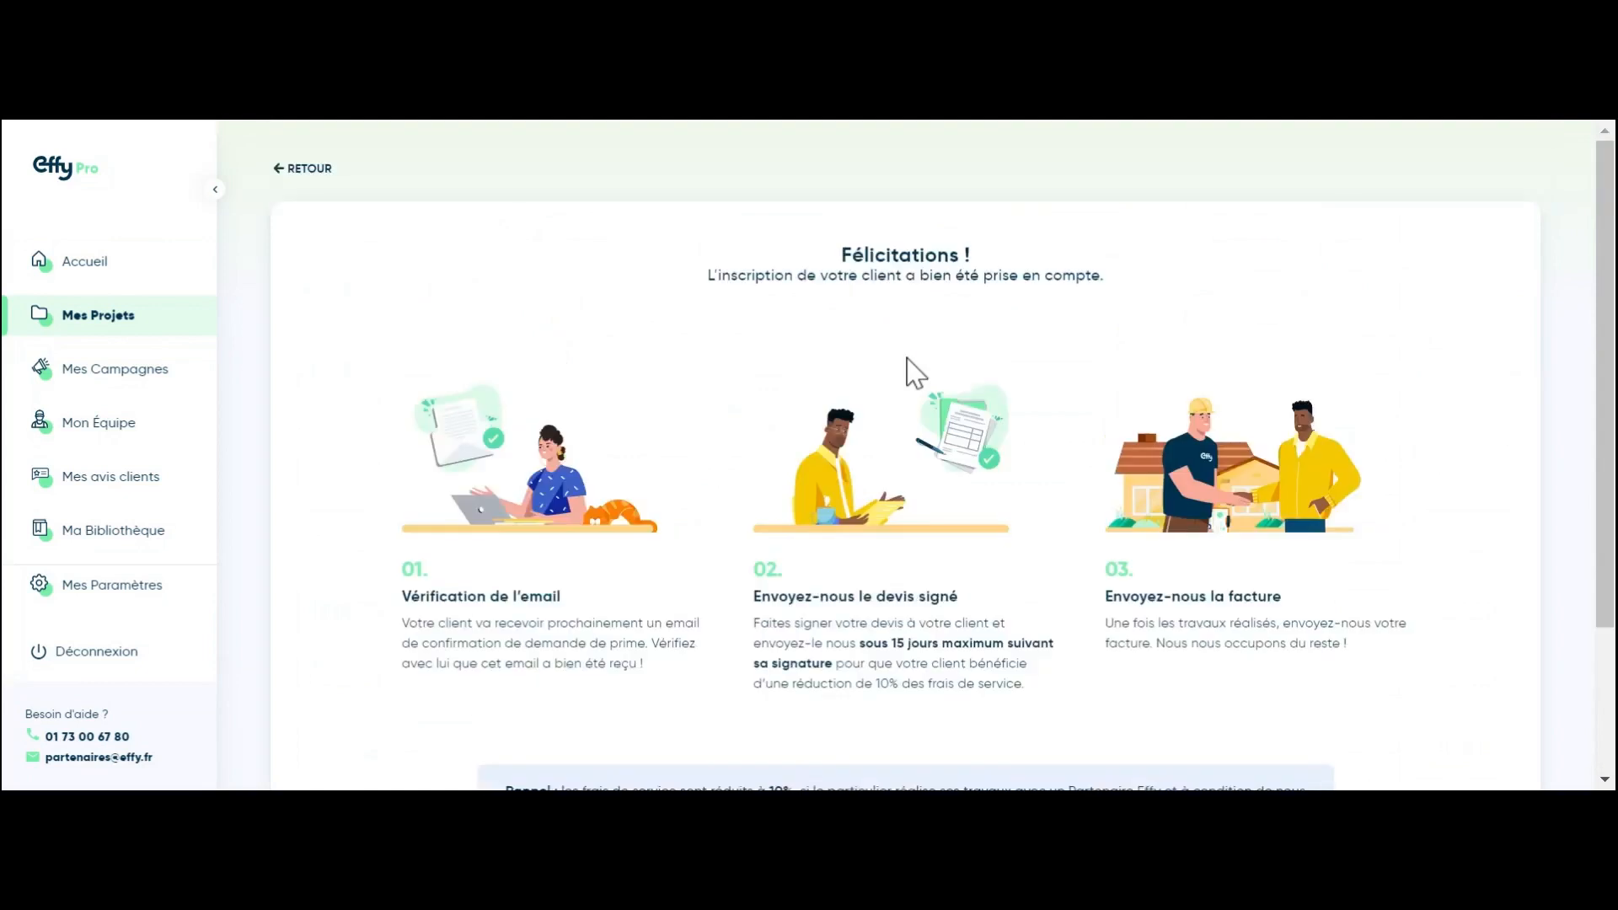